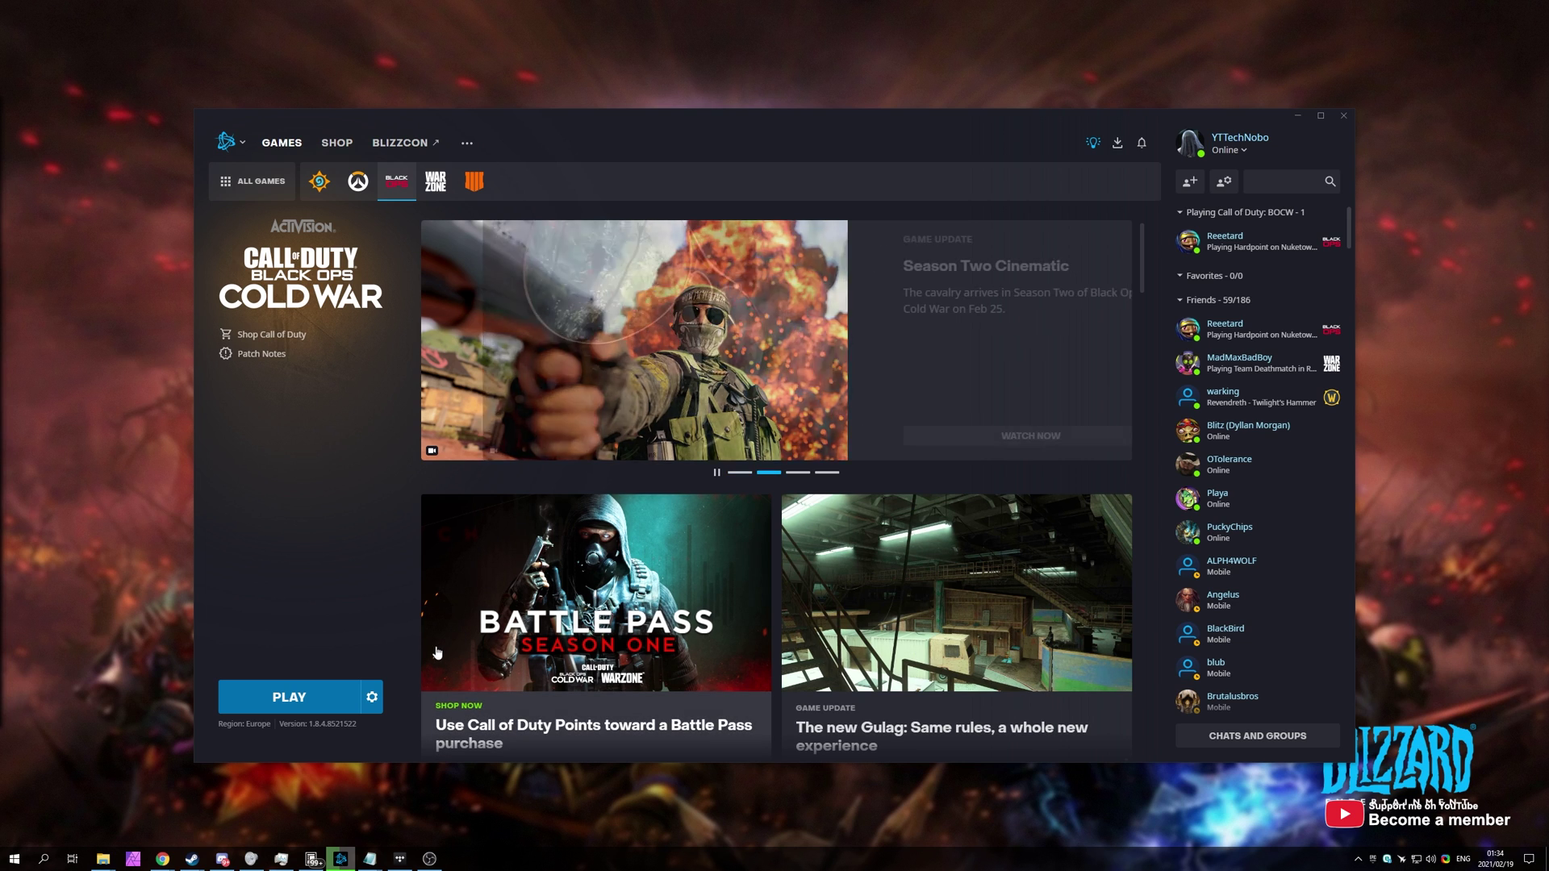
- Show Hearthstone's install folder, E:\Games\Blizzard, in File Explorer from its Battle.net page
click(373, 699)
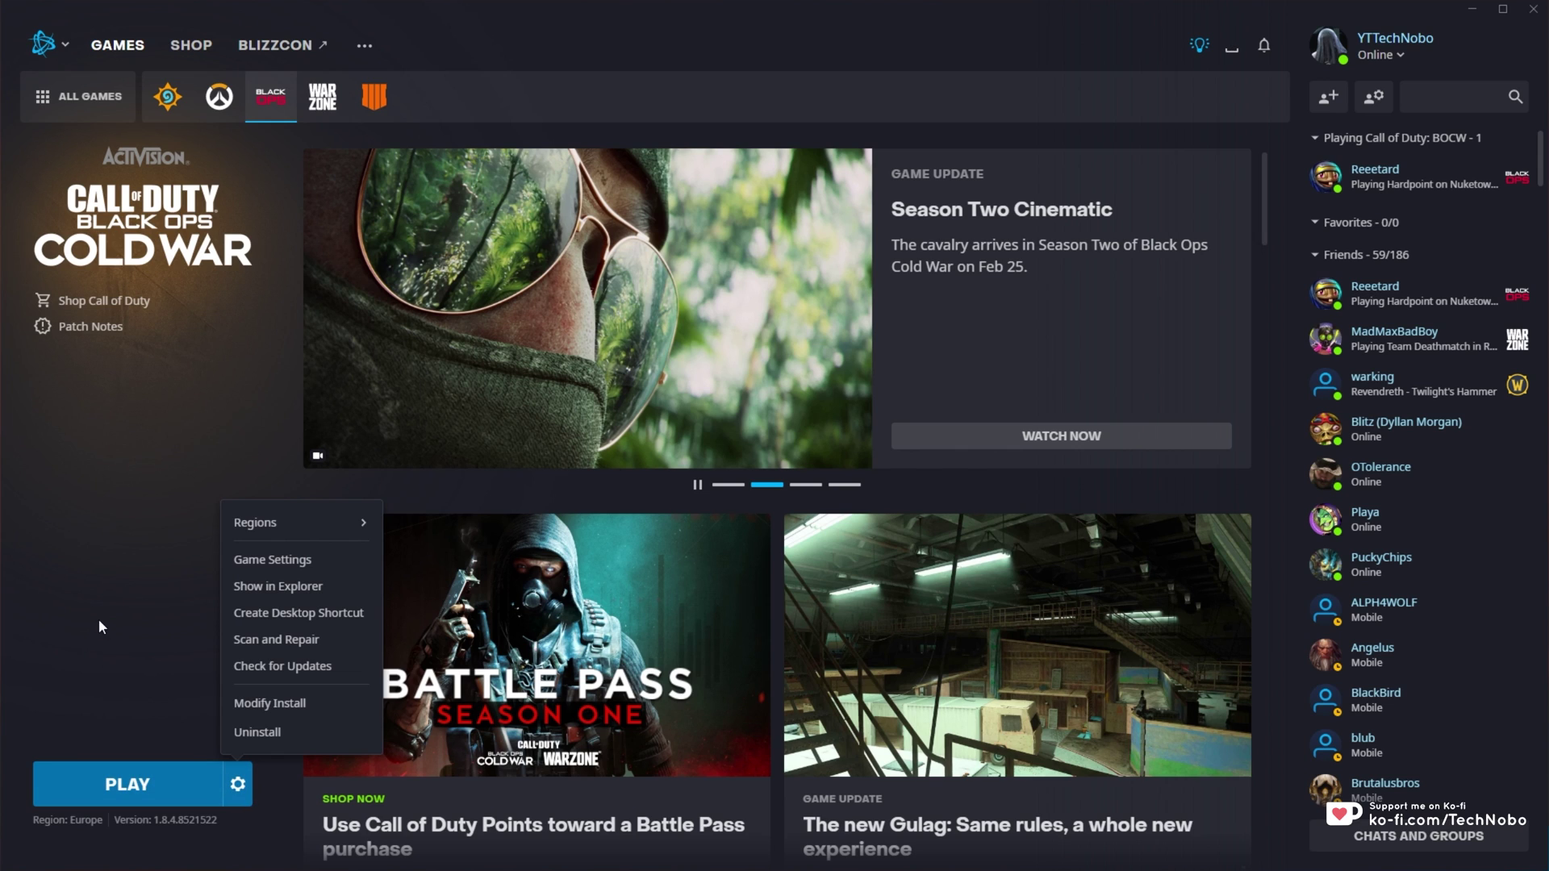
click(101, 625)
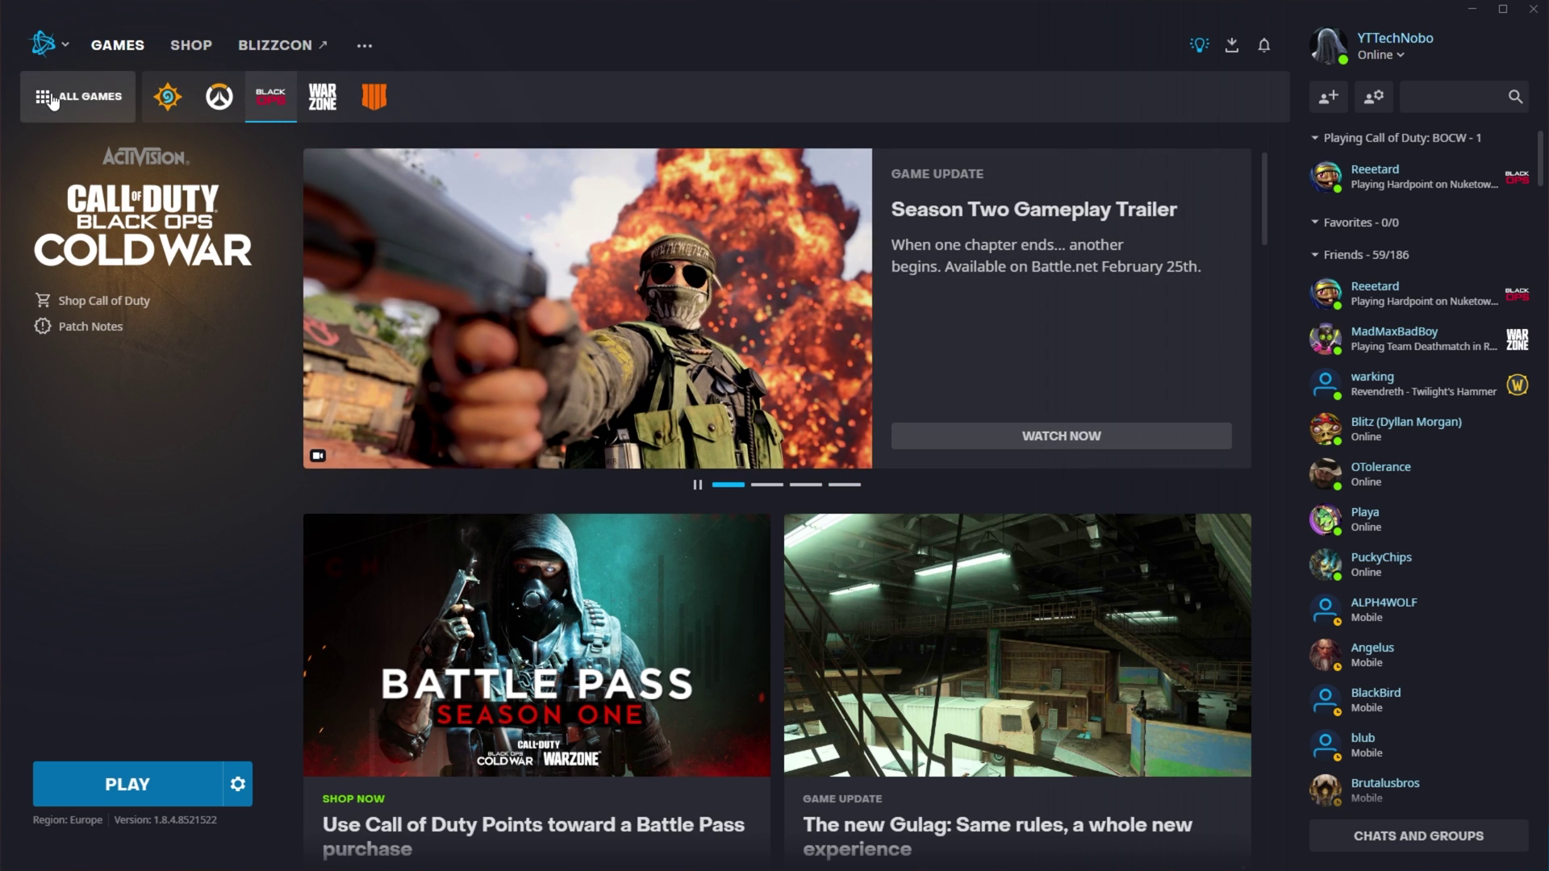
click(180, 101)
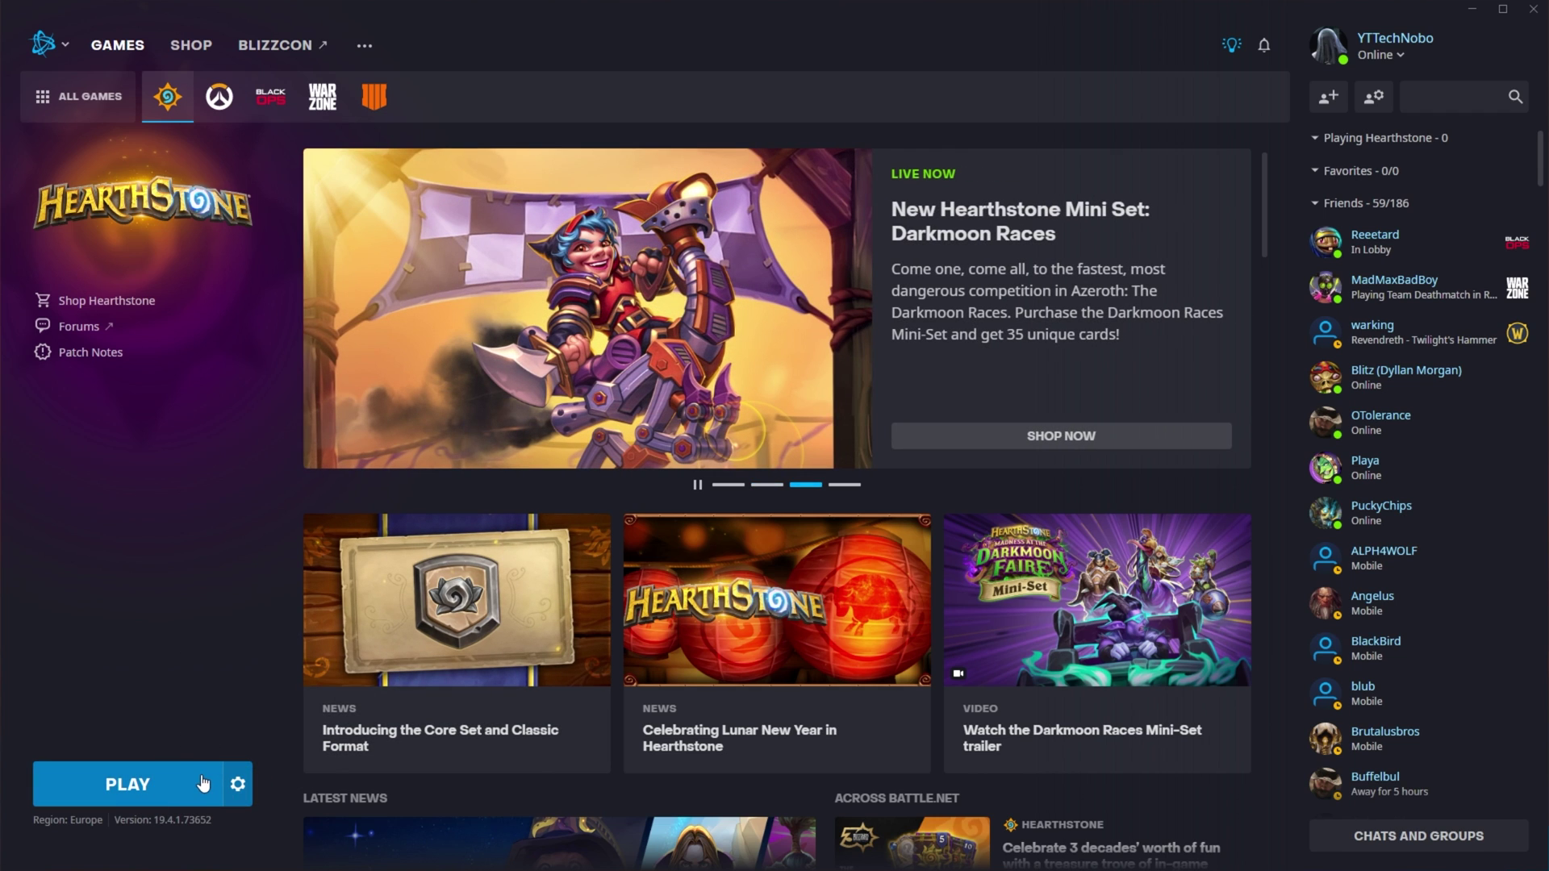
click(238, 788)
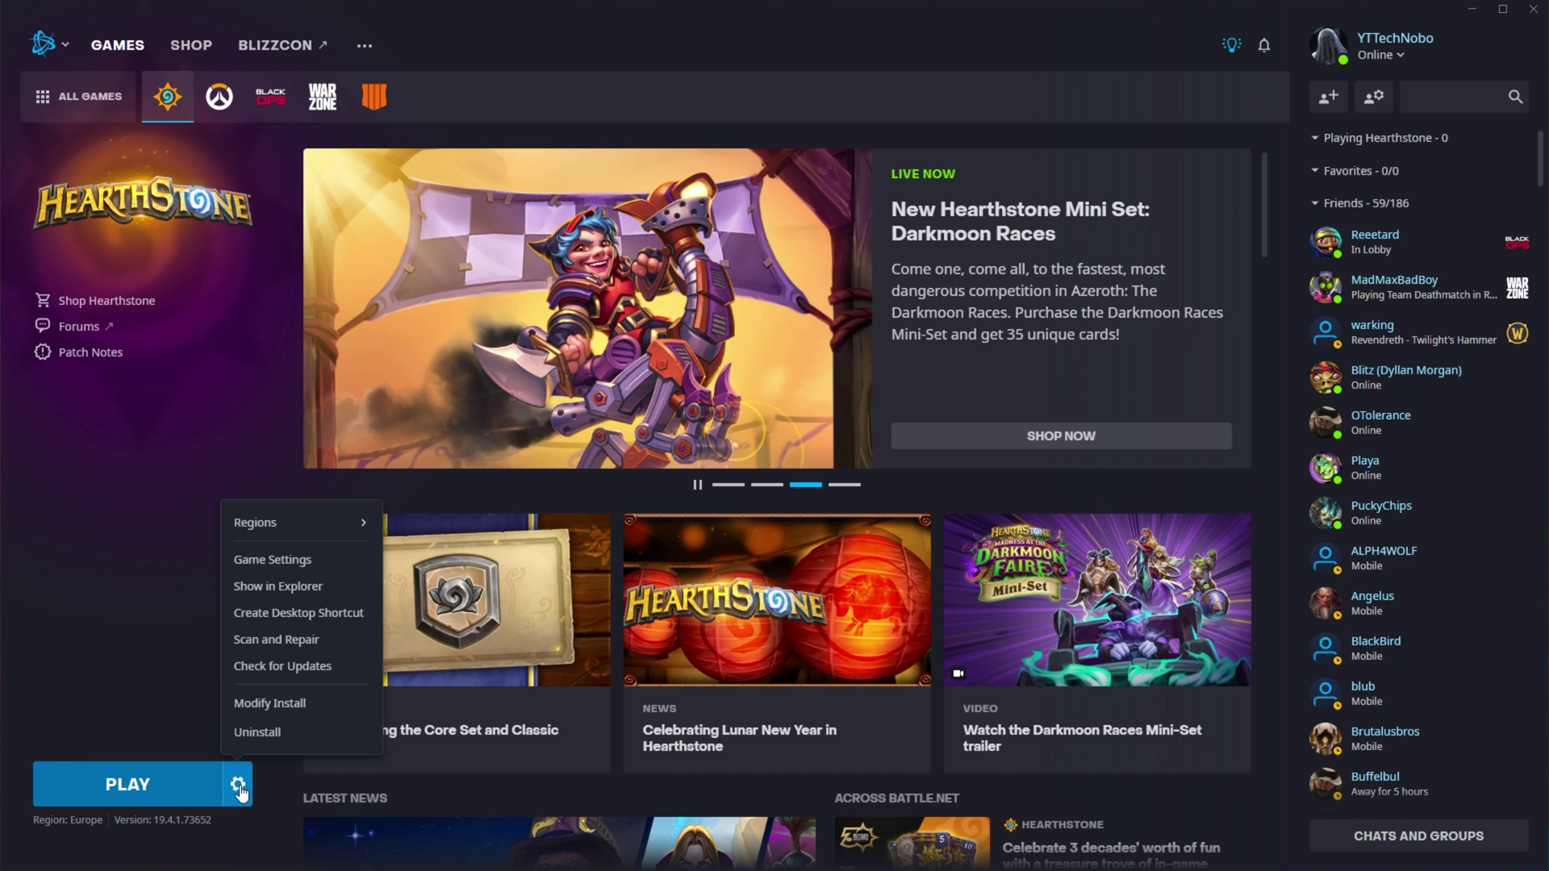
click(325, 588)
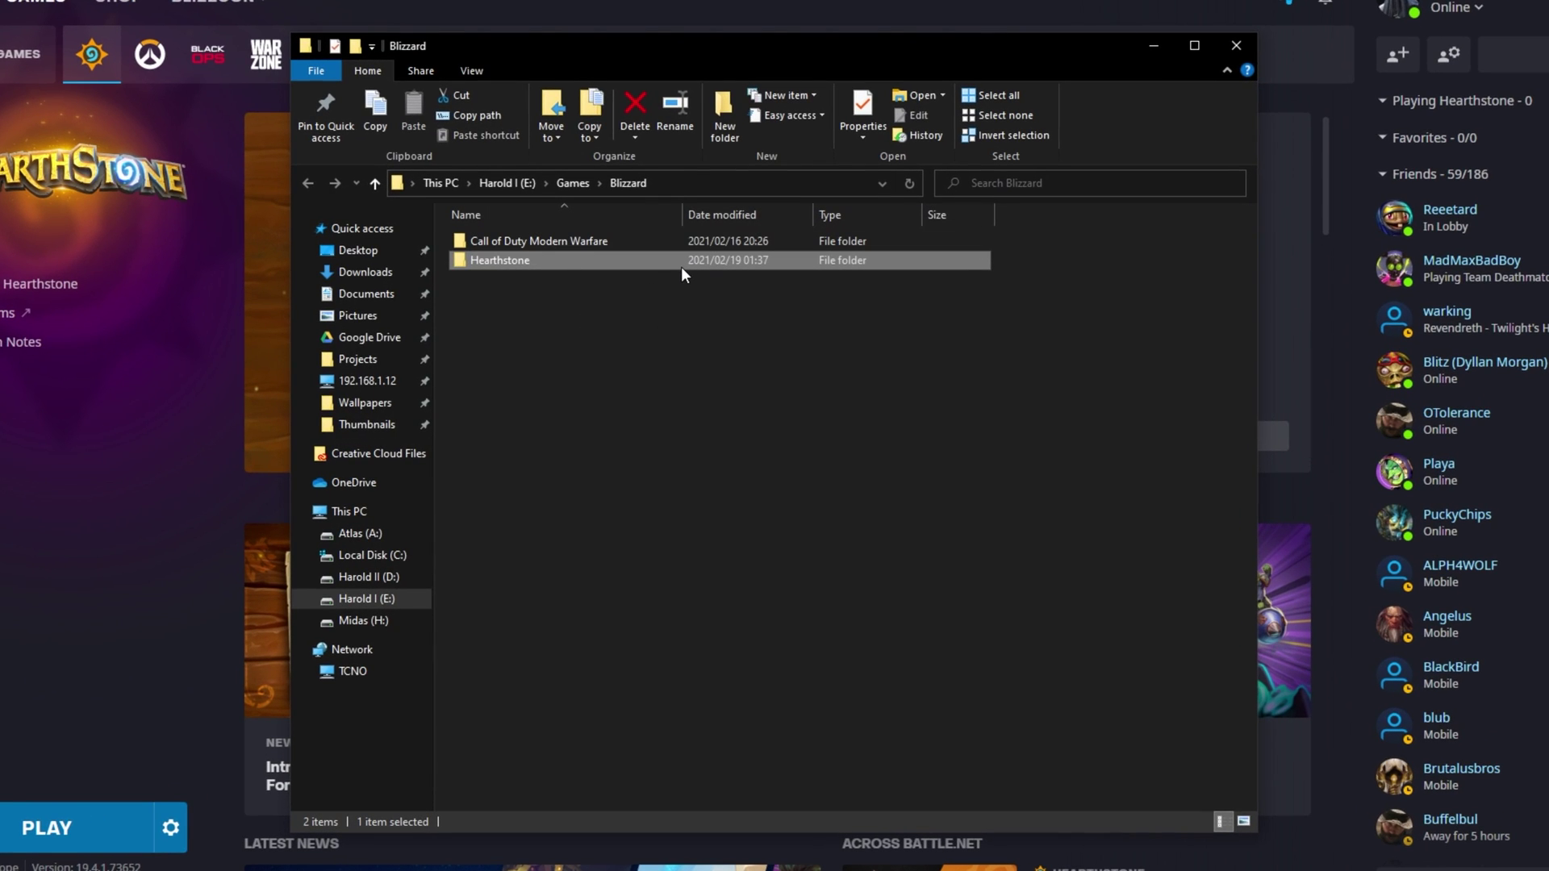
- Check the Hearthstone folder's 13 items, then cut the Hearthstone folder from E:\Games\Blizzard
double_click(658, 261)
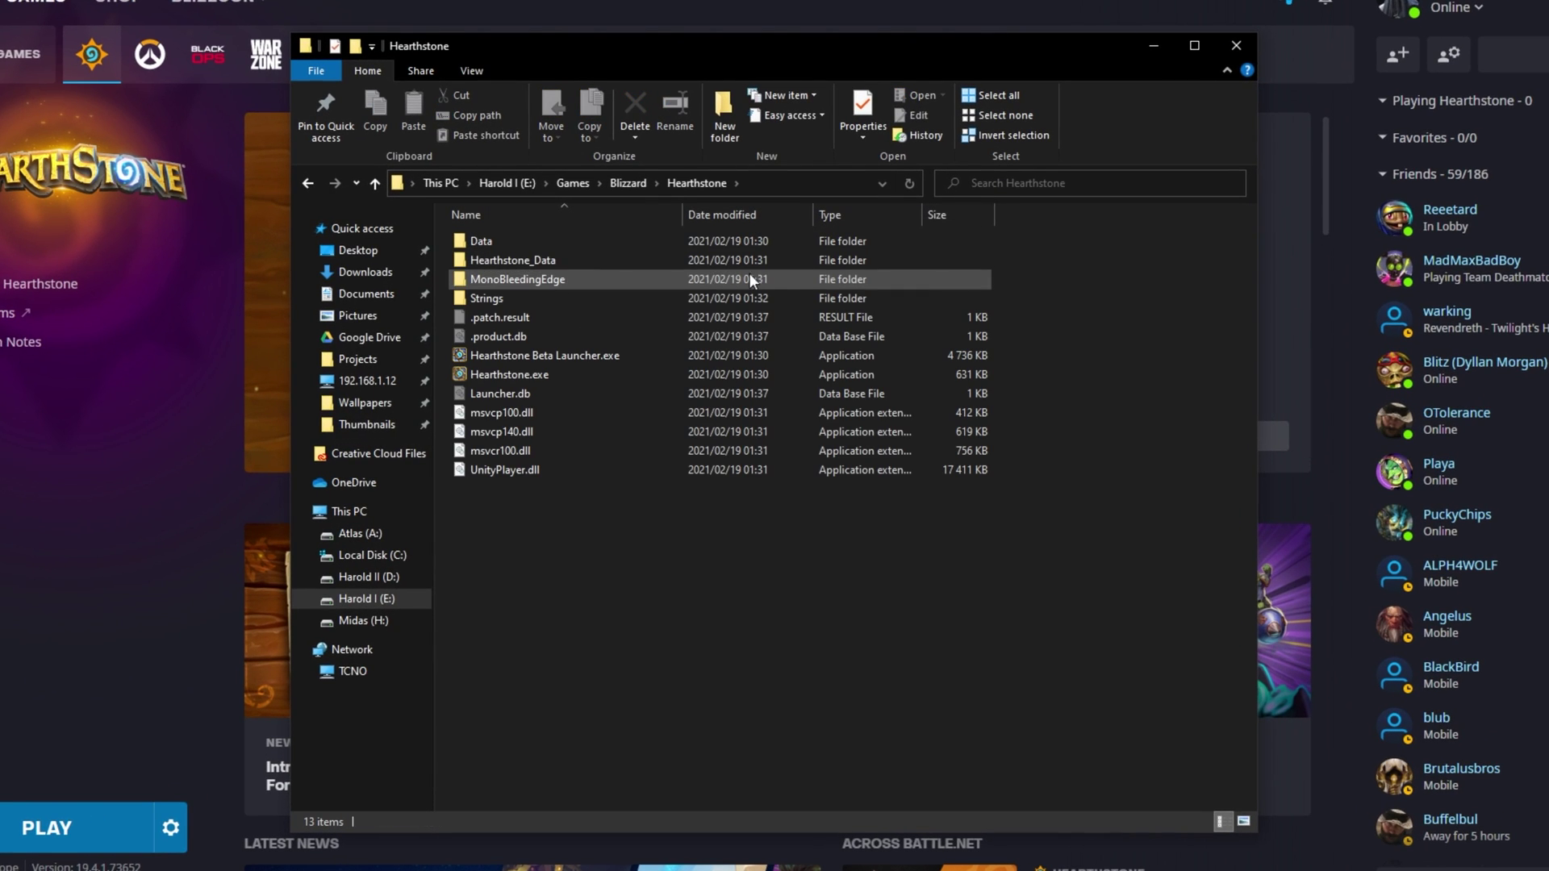
drag(879, 557, 786, 234)
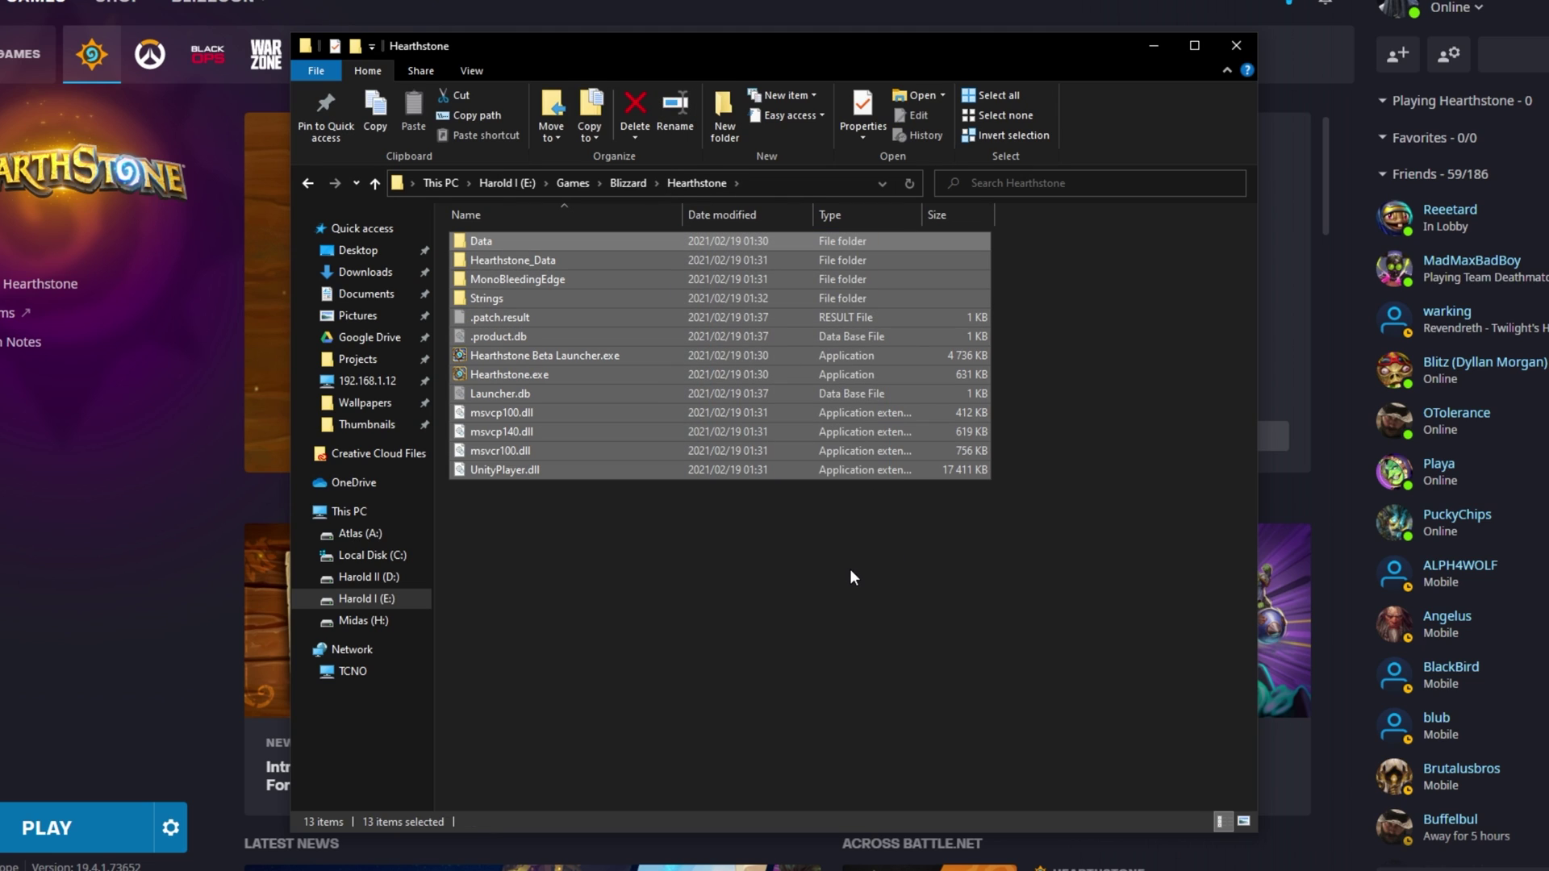
key(alt+Up)
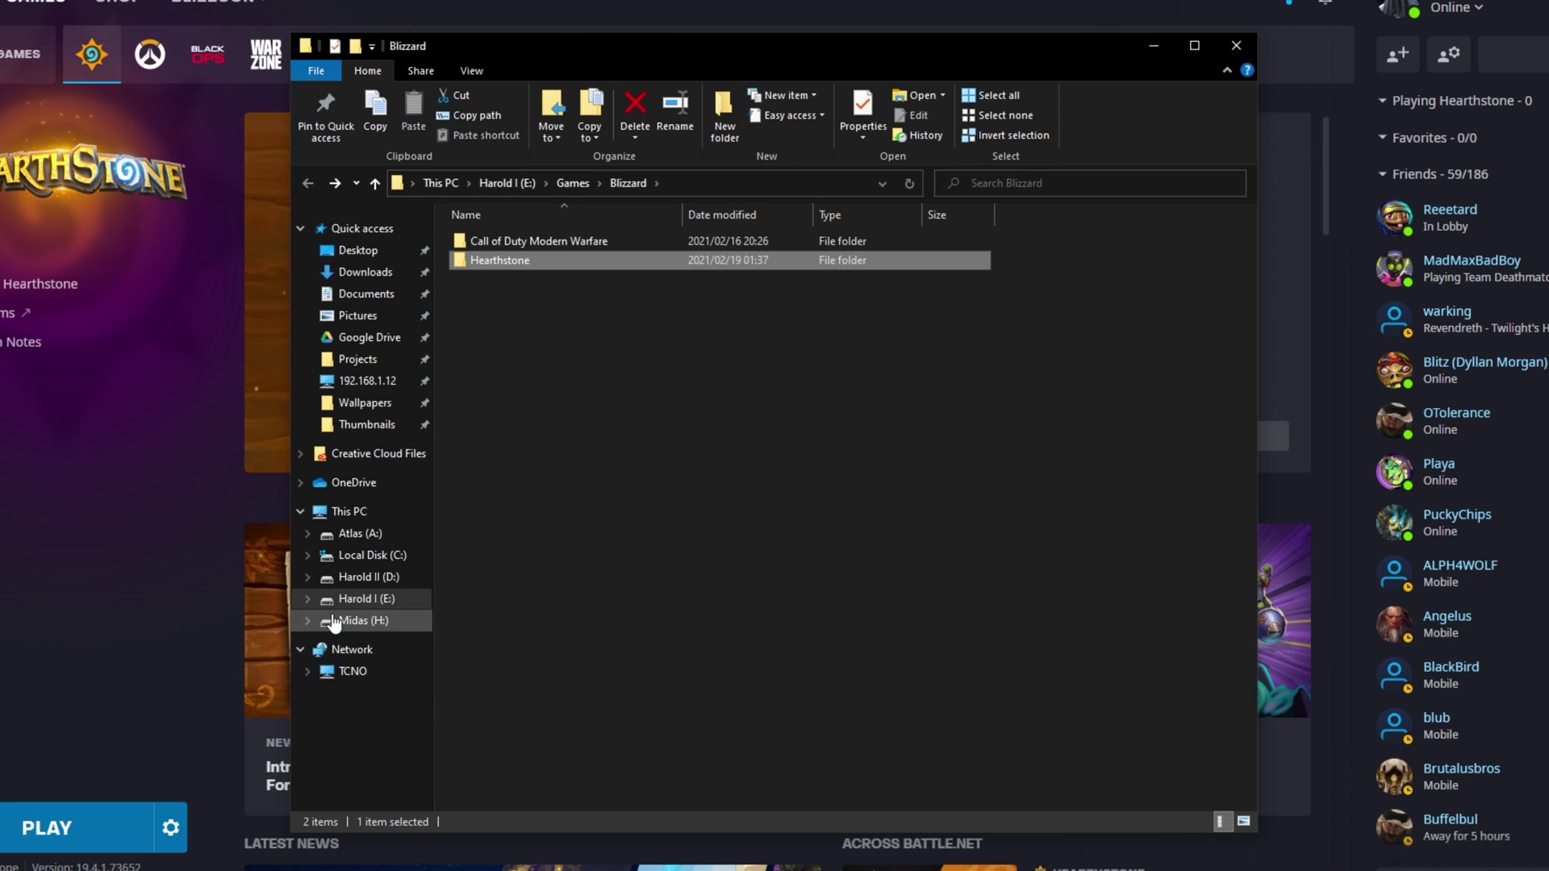
right_click(587, 258)
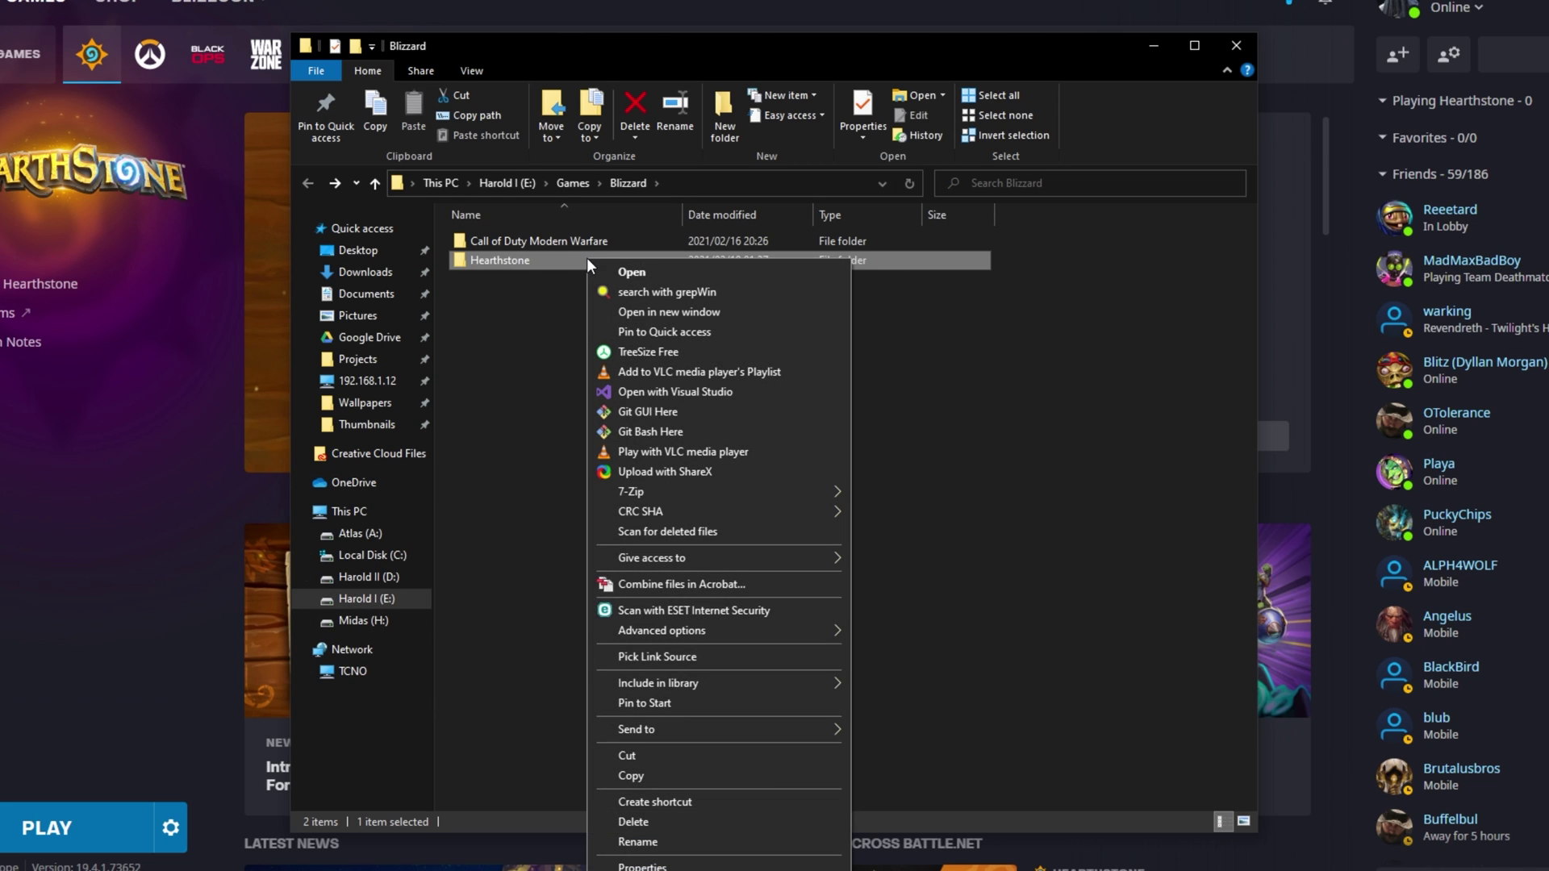
click(686, 756)
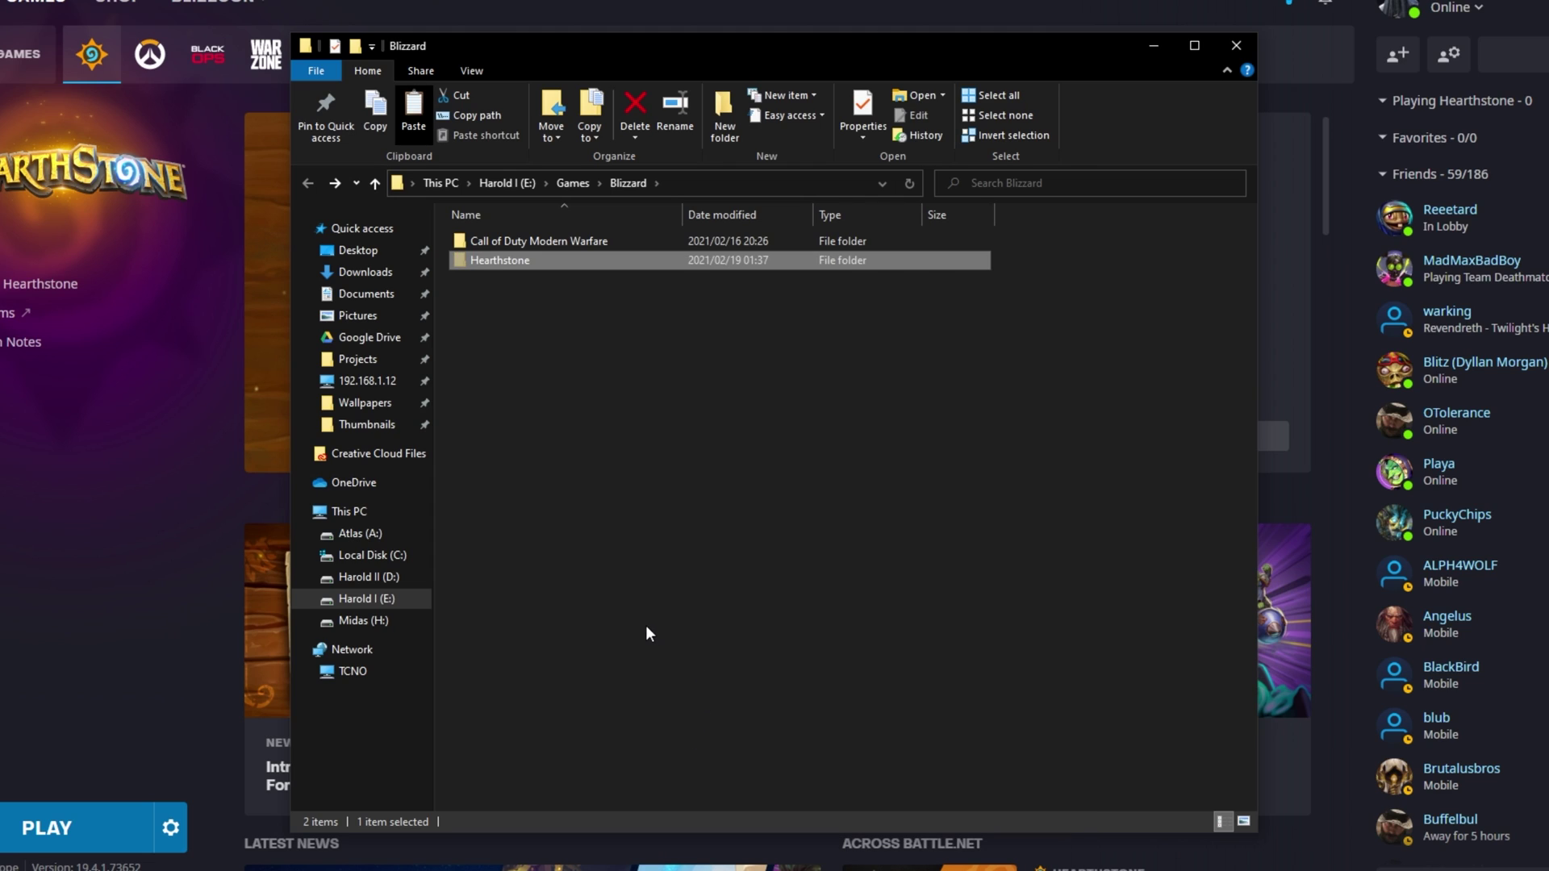
- Paste the Hearthstone folder into H:\Games on the Midas drive and watch the move progress
click(410, 623)
double_click(685, 240)
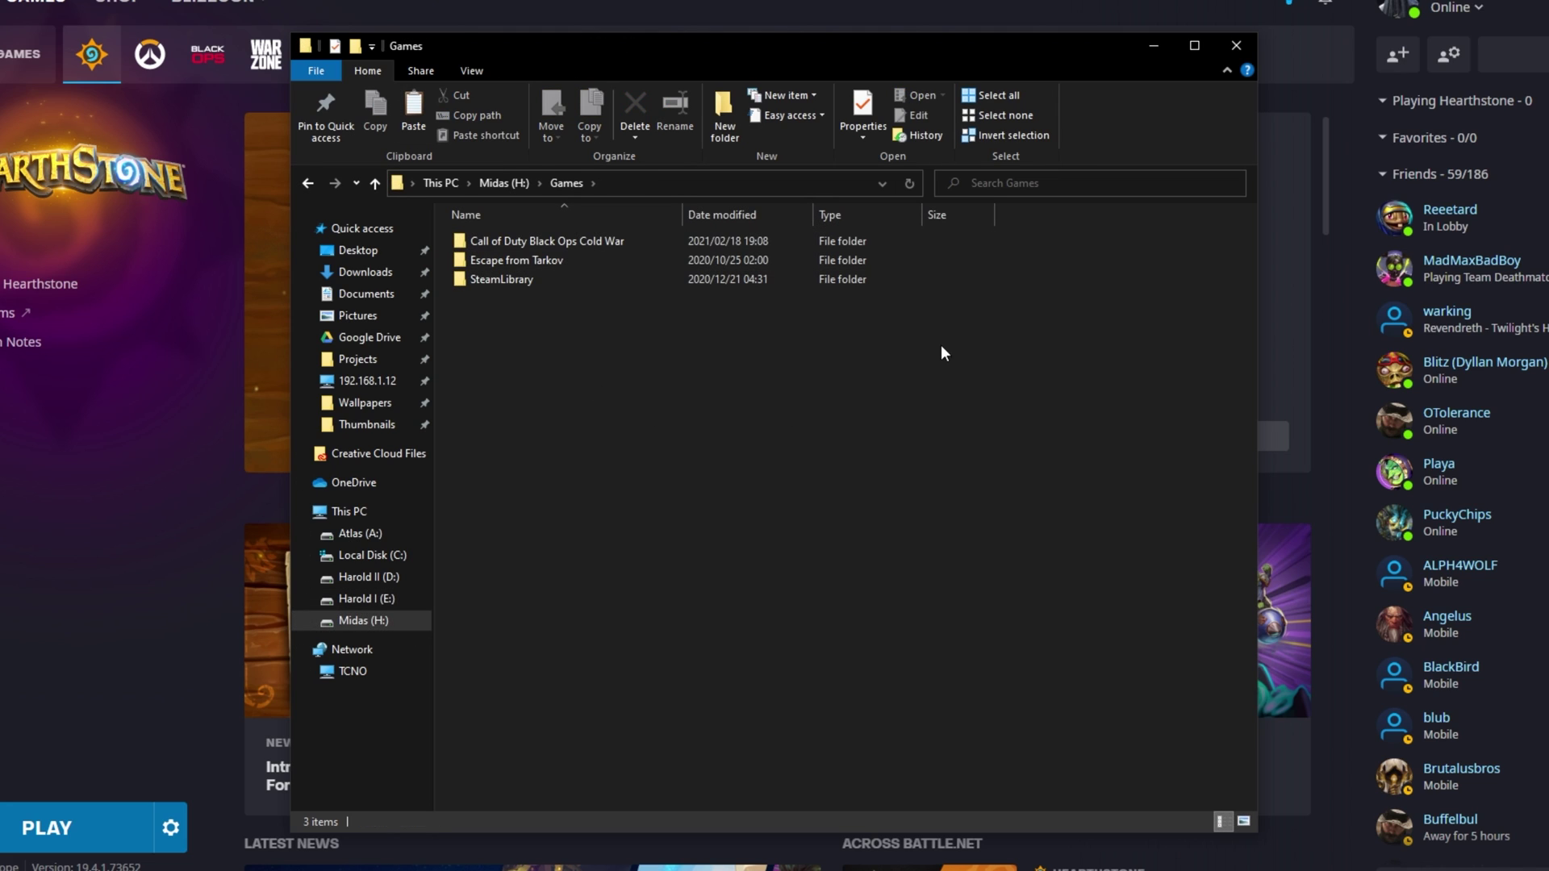
drag(859, 548, 750, 458)
right_click(679, 403)
click(745, 527)
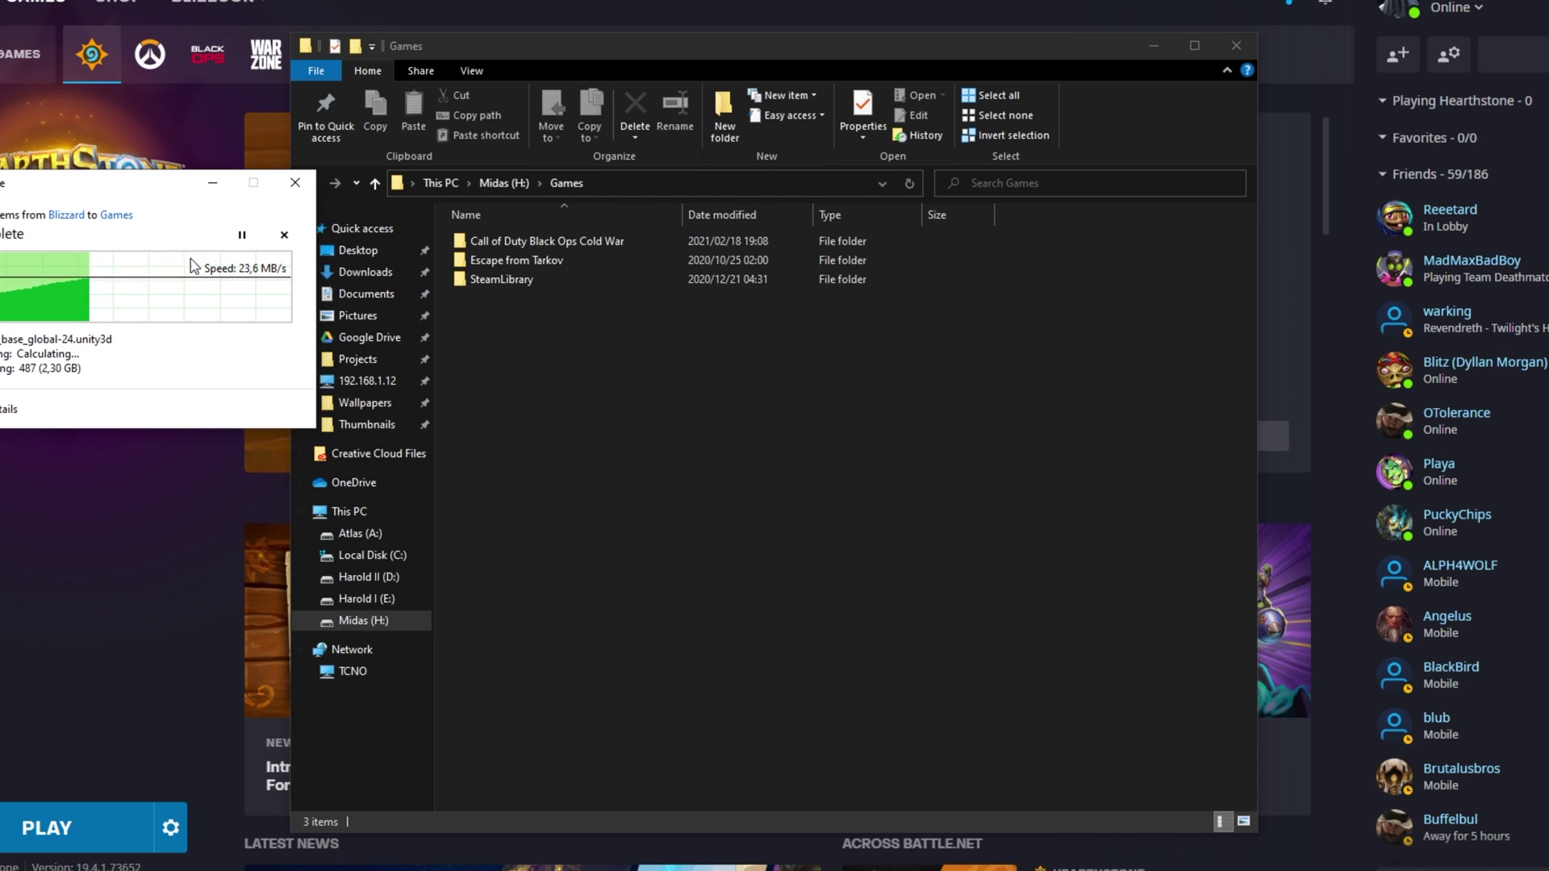
drag(129, 187, 816, 368)
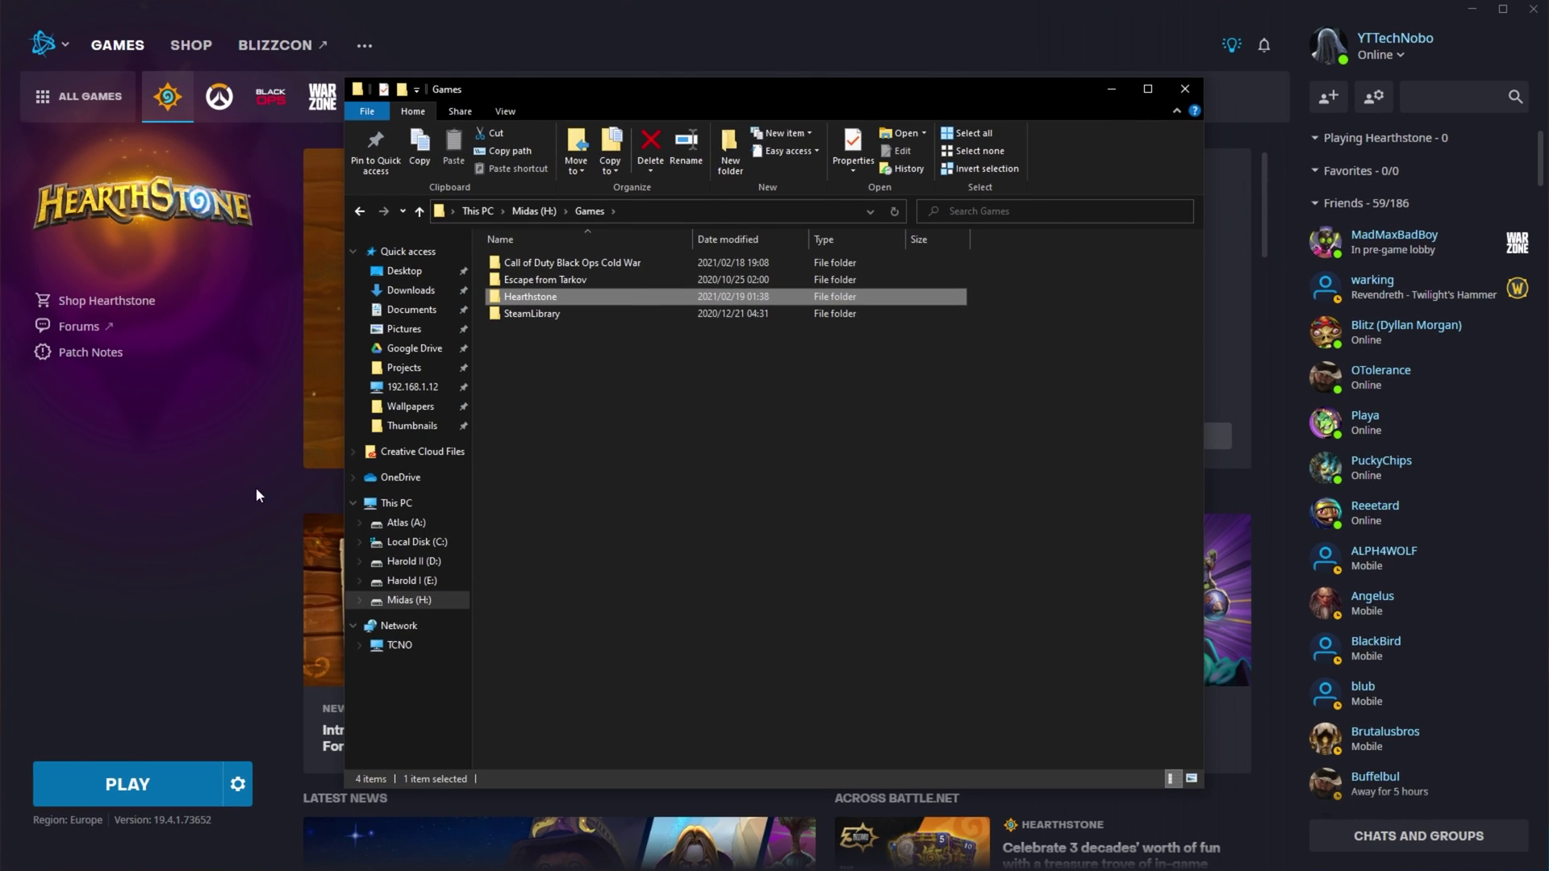
- Open Battle.net Game Settings and expand Hearthstone, showing its E:\Games\Blizzard\Hearthstone\ install location
click(206, 503)
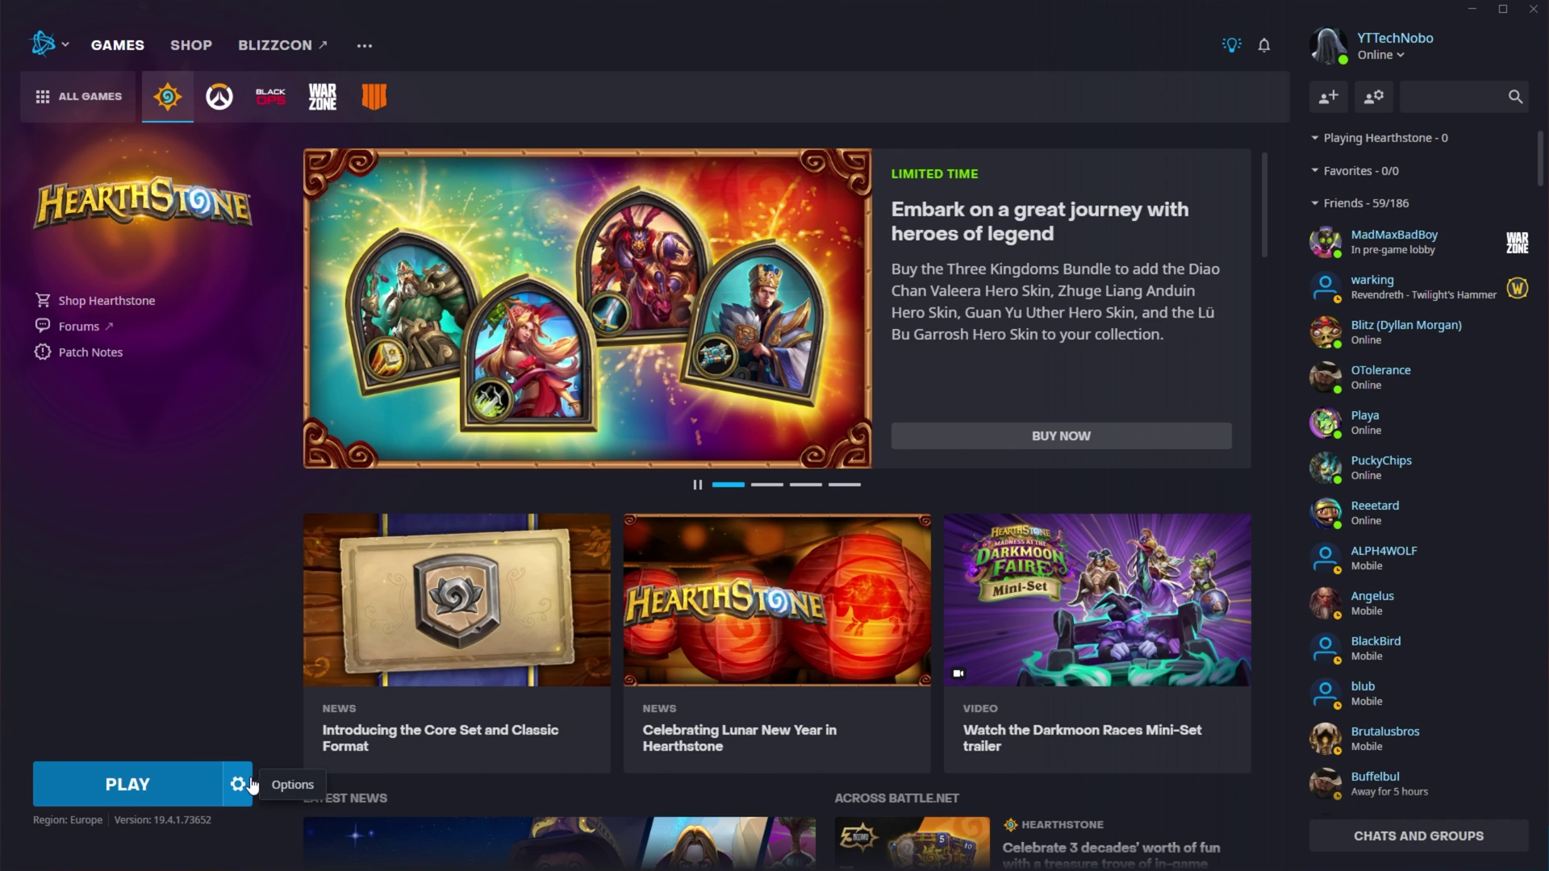
click(239, 784)
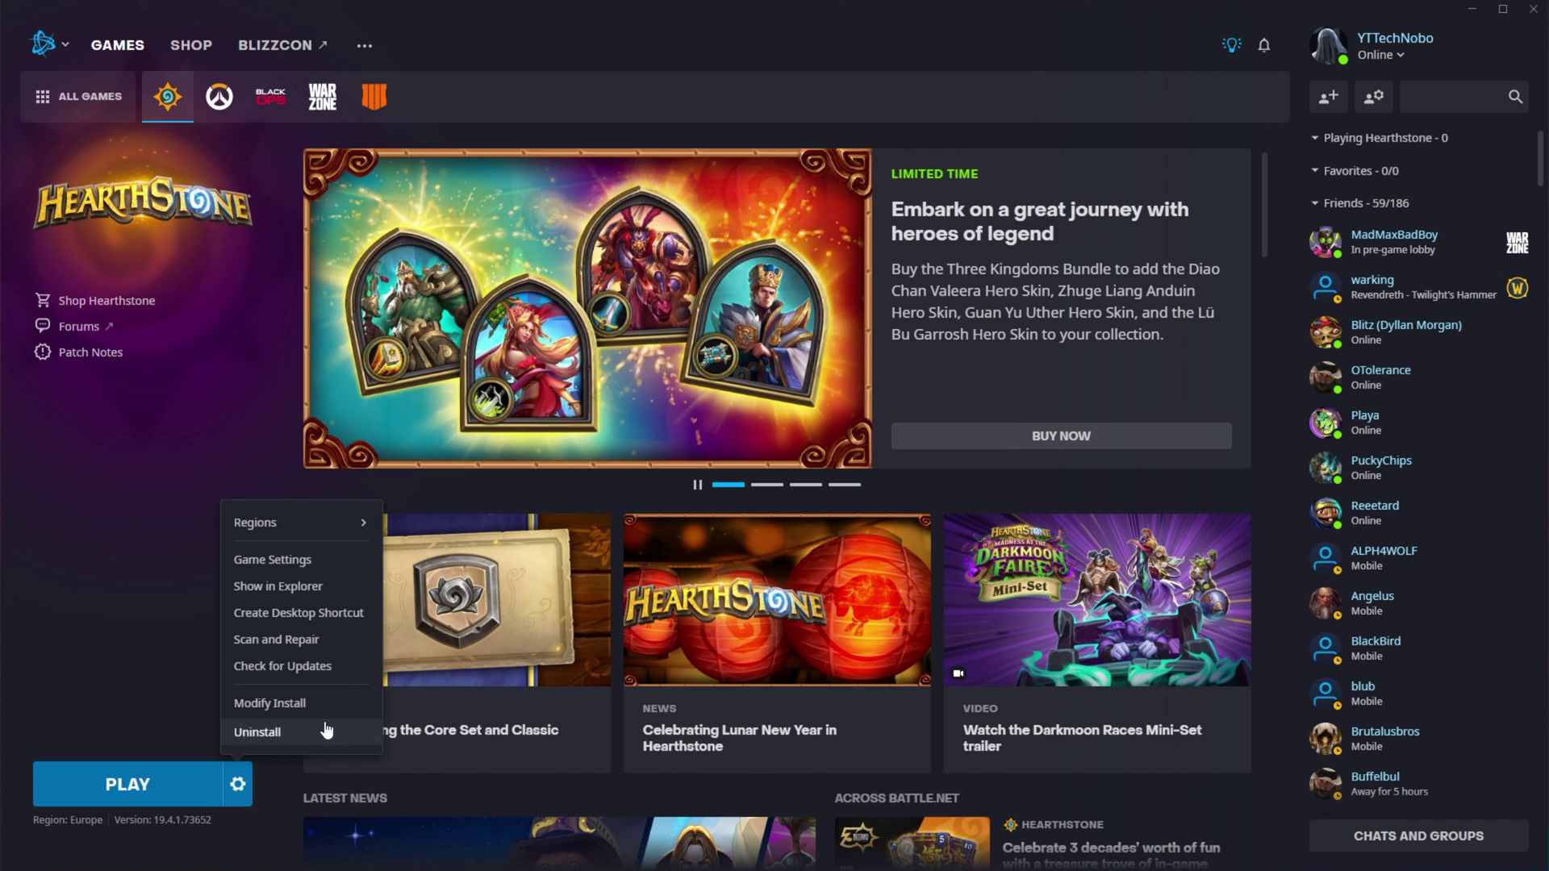
click(317, 565)
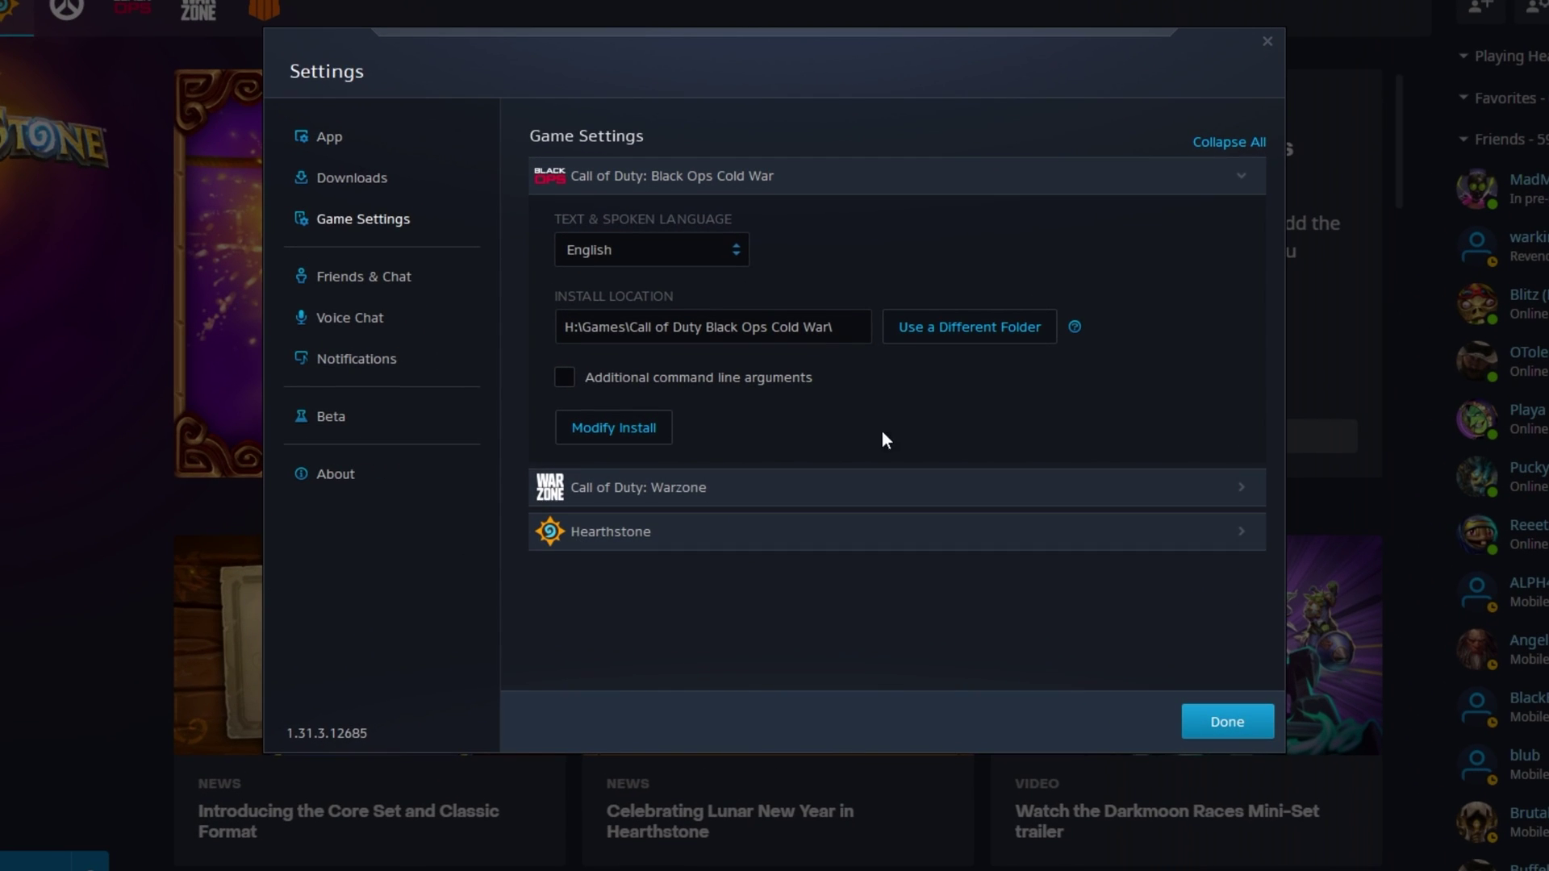
click(1047, 171)
click(994, 272)
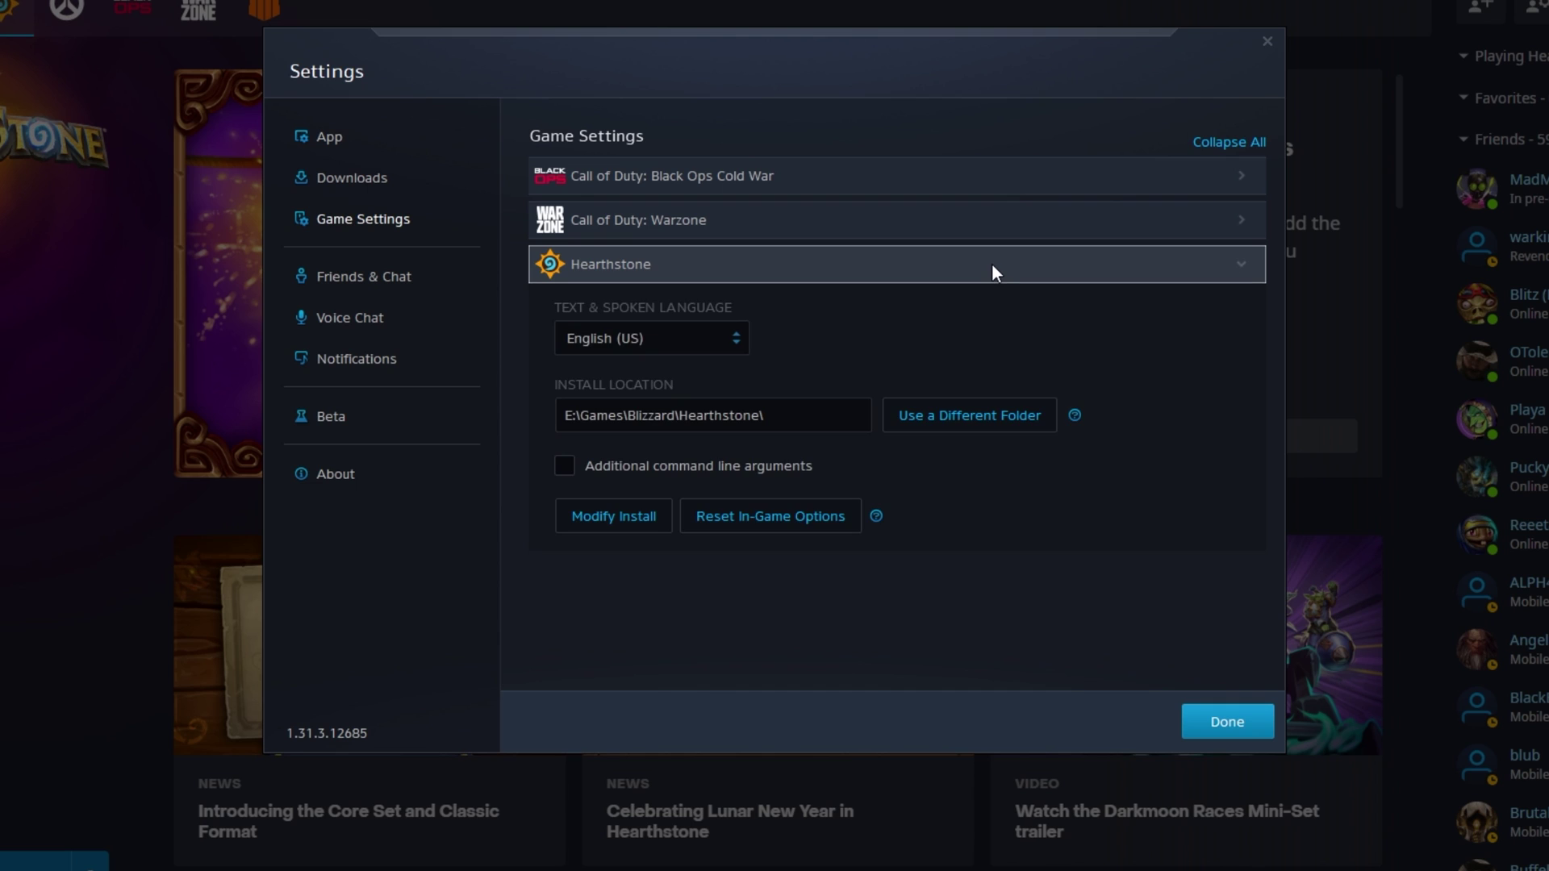
- Open H:\Games\Hearthstone in File Explorer and copy its path from the address bar
key(alt+Tab)
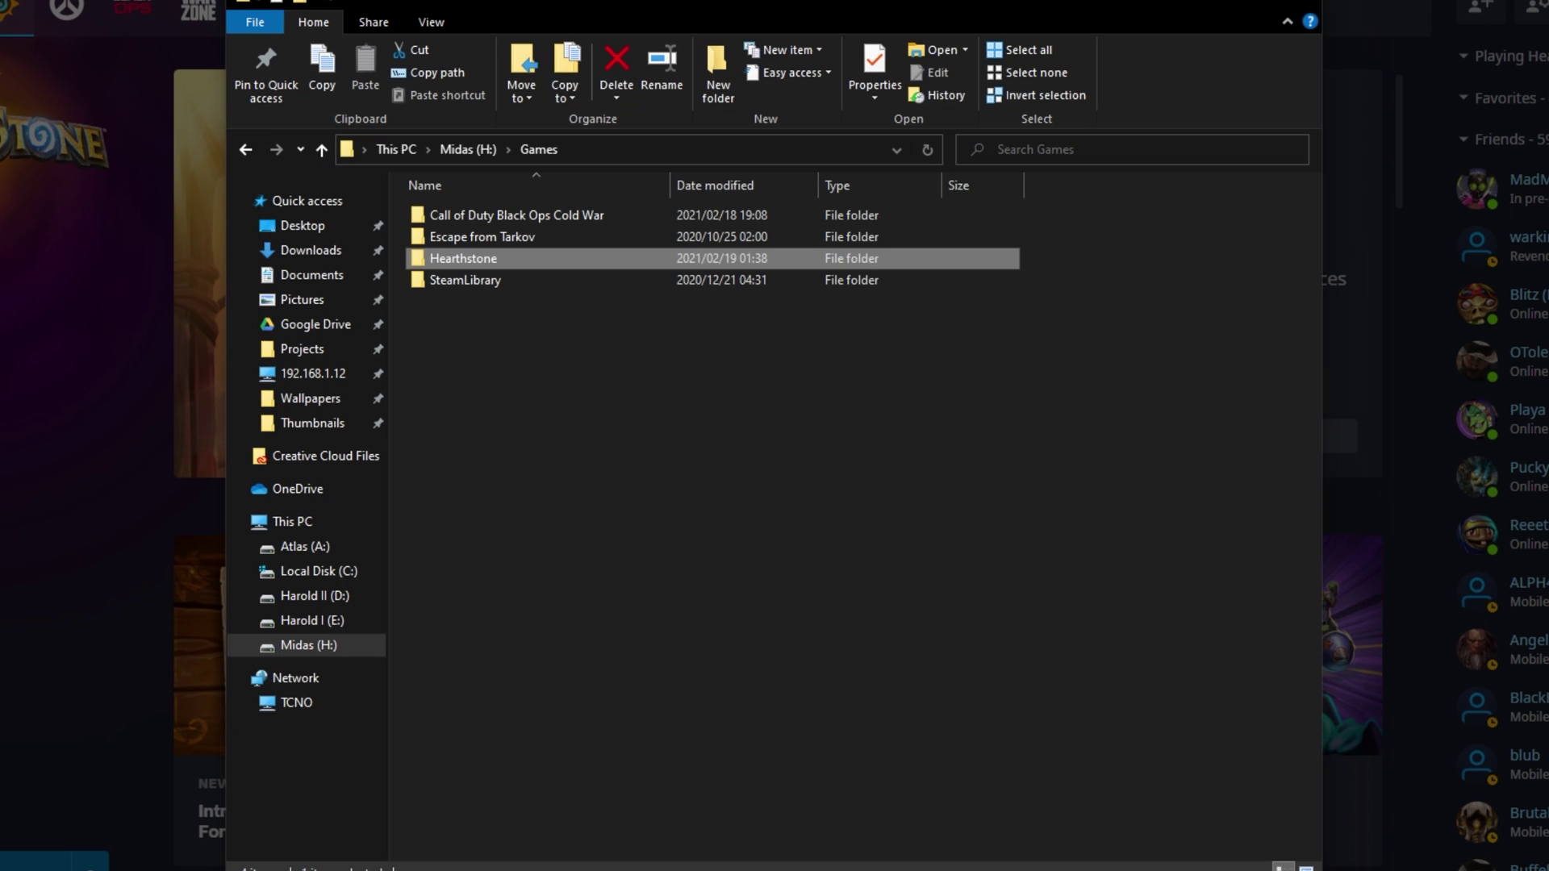
double_click(889, 256)
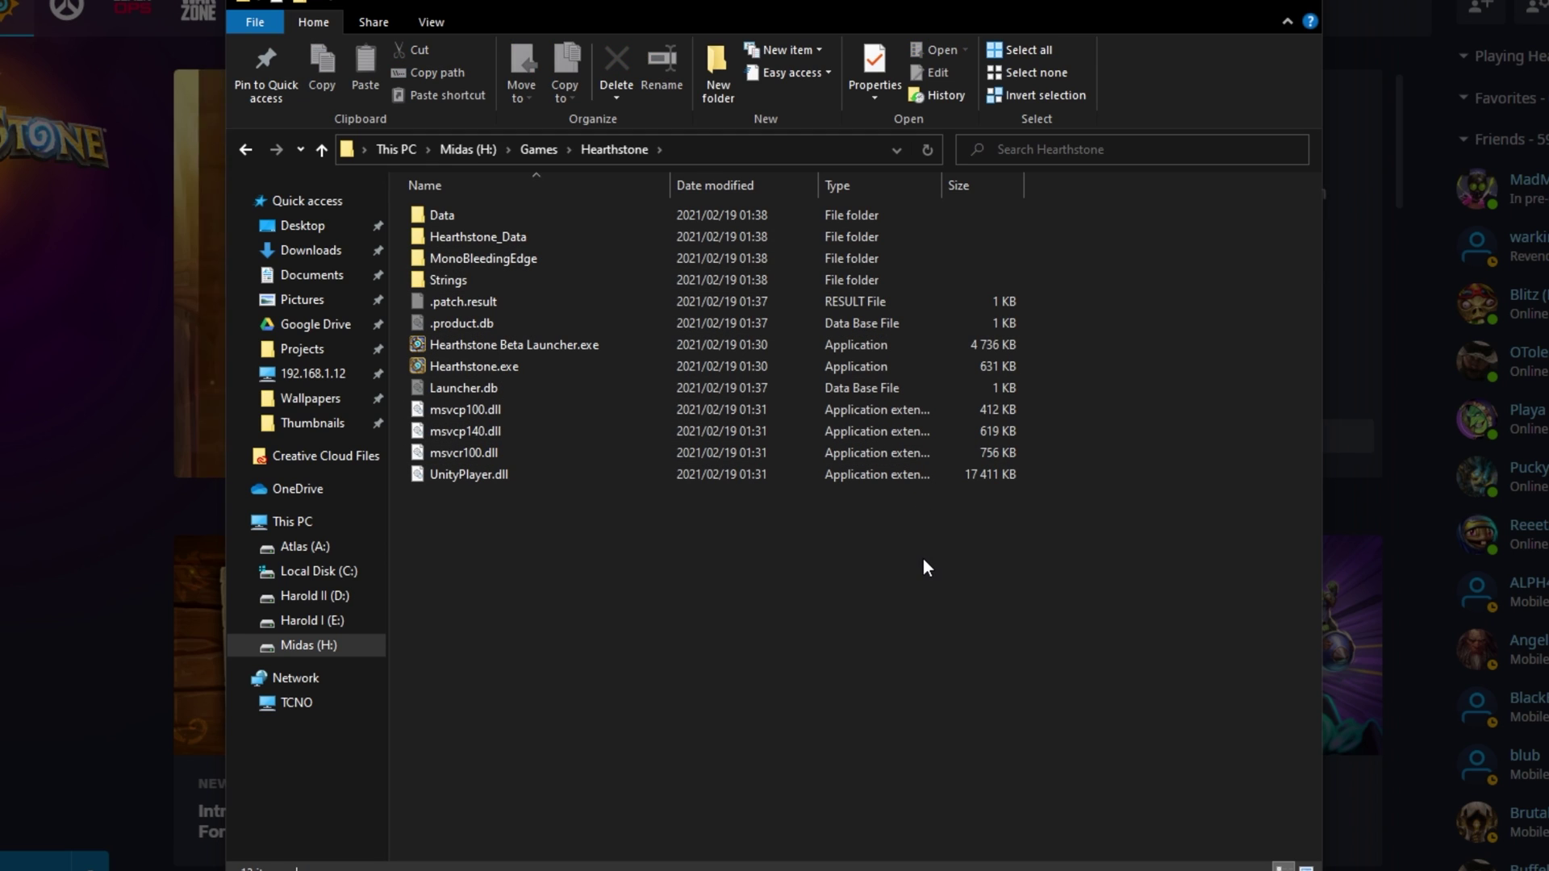
drag(974, 597, 669, 173)
click(767, 646)
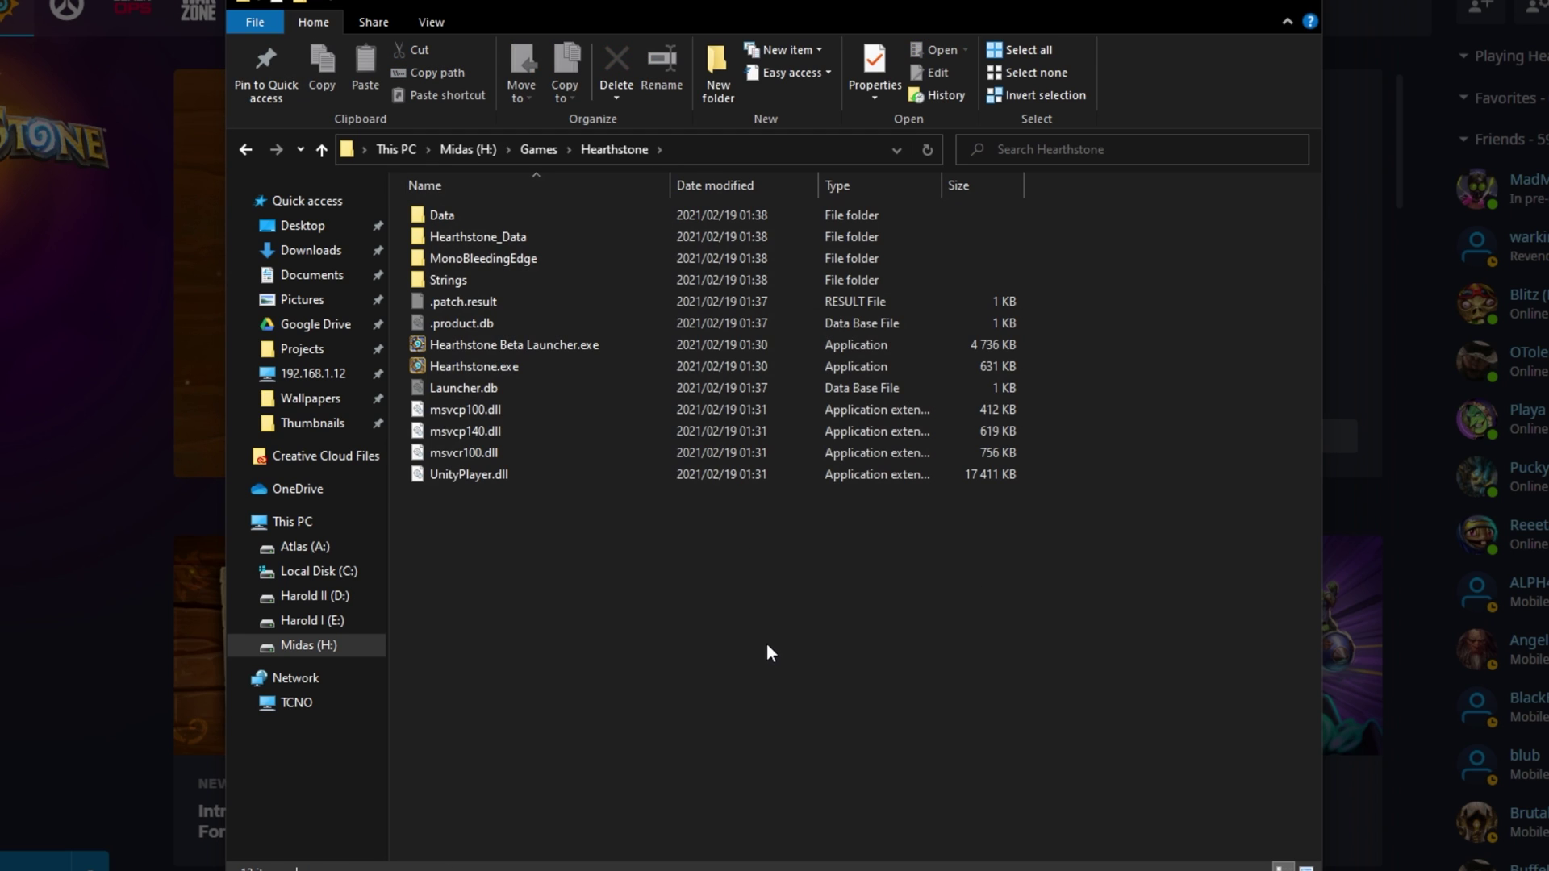
click(741, 143)
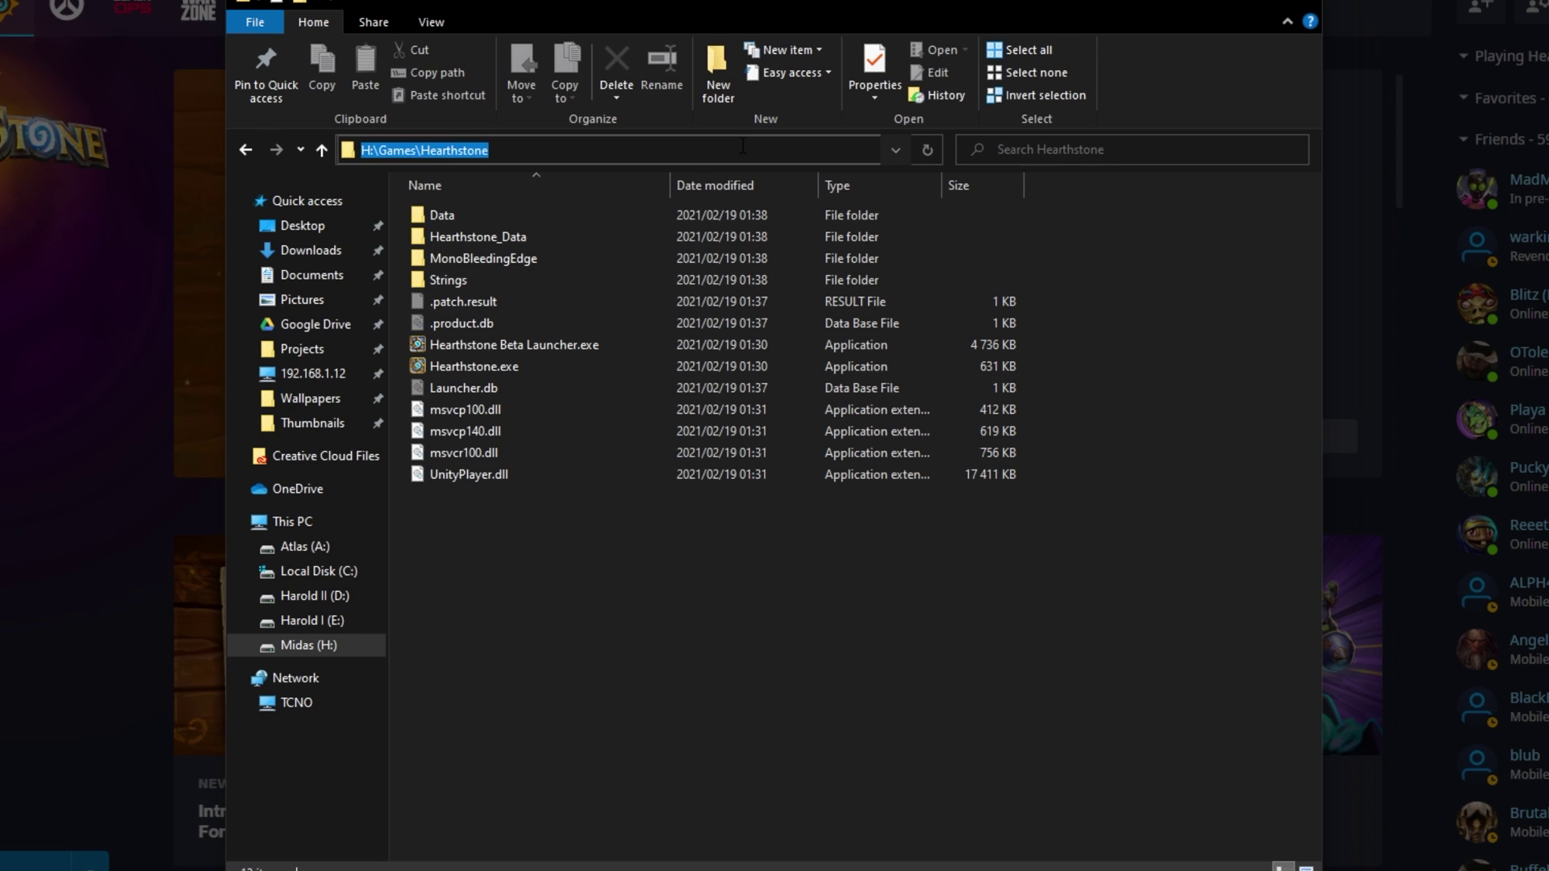
right_click(714, 154)
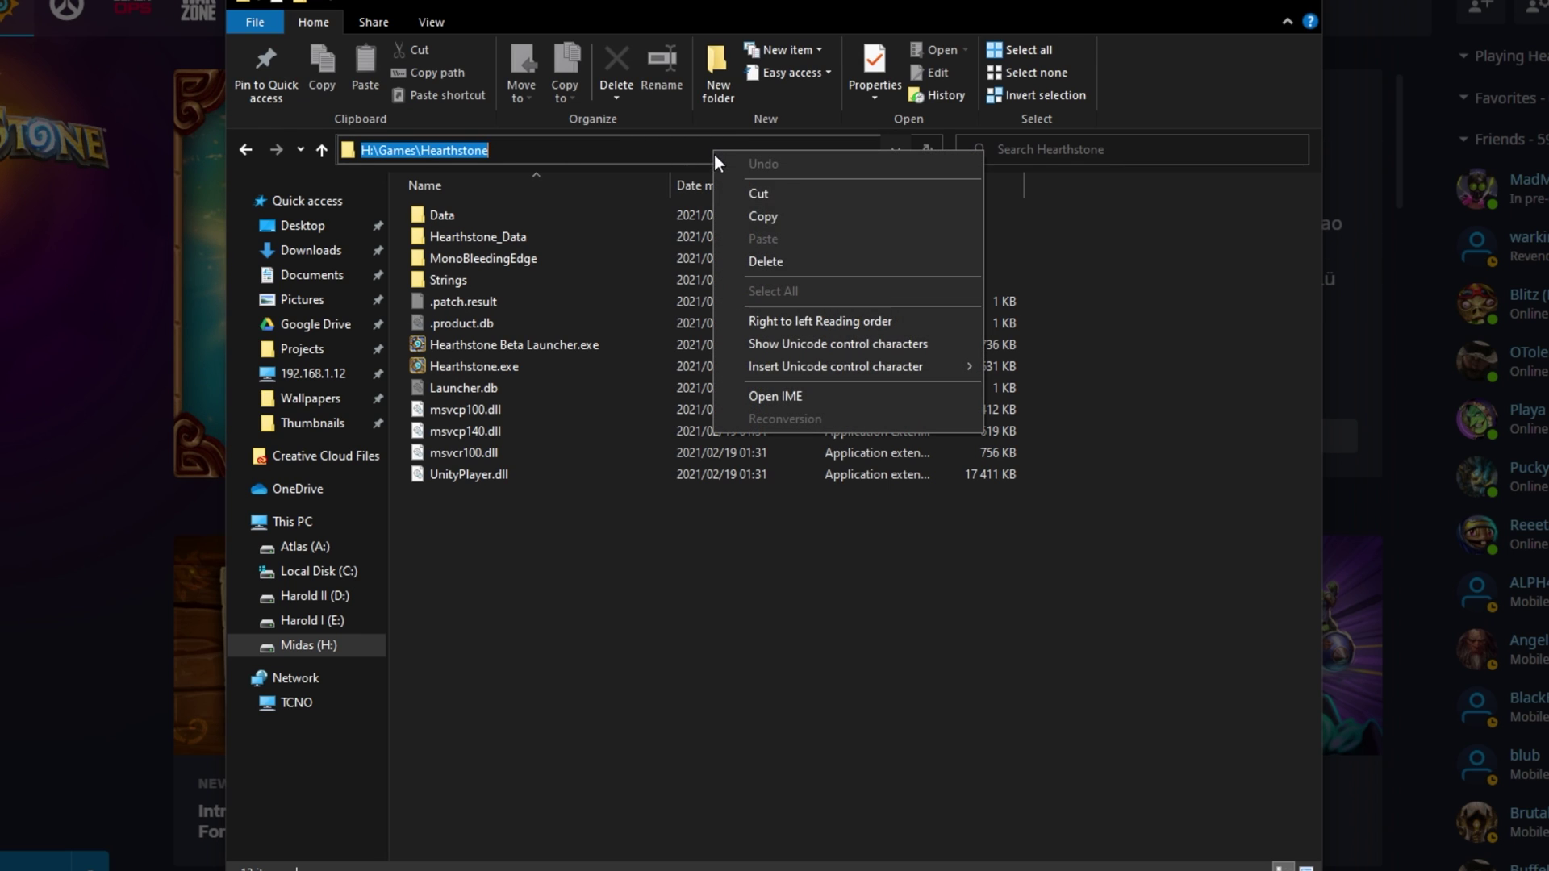
click(771, 220)
- Choose a different install folder for Hearthstone and navigate the chooser to the pasted H:\Games\Hearthstone path
click(1198, 3)
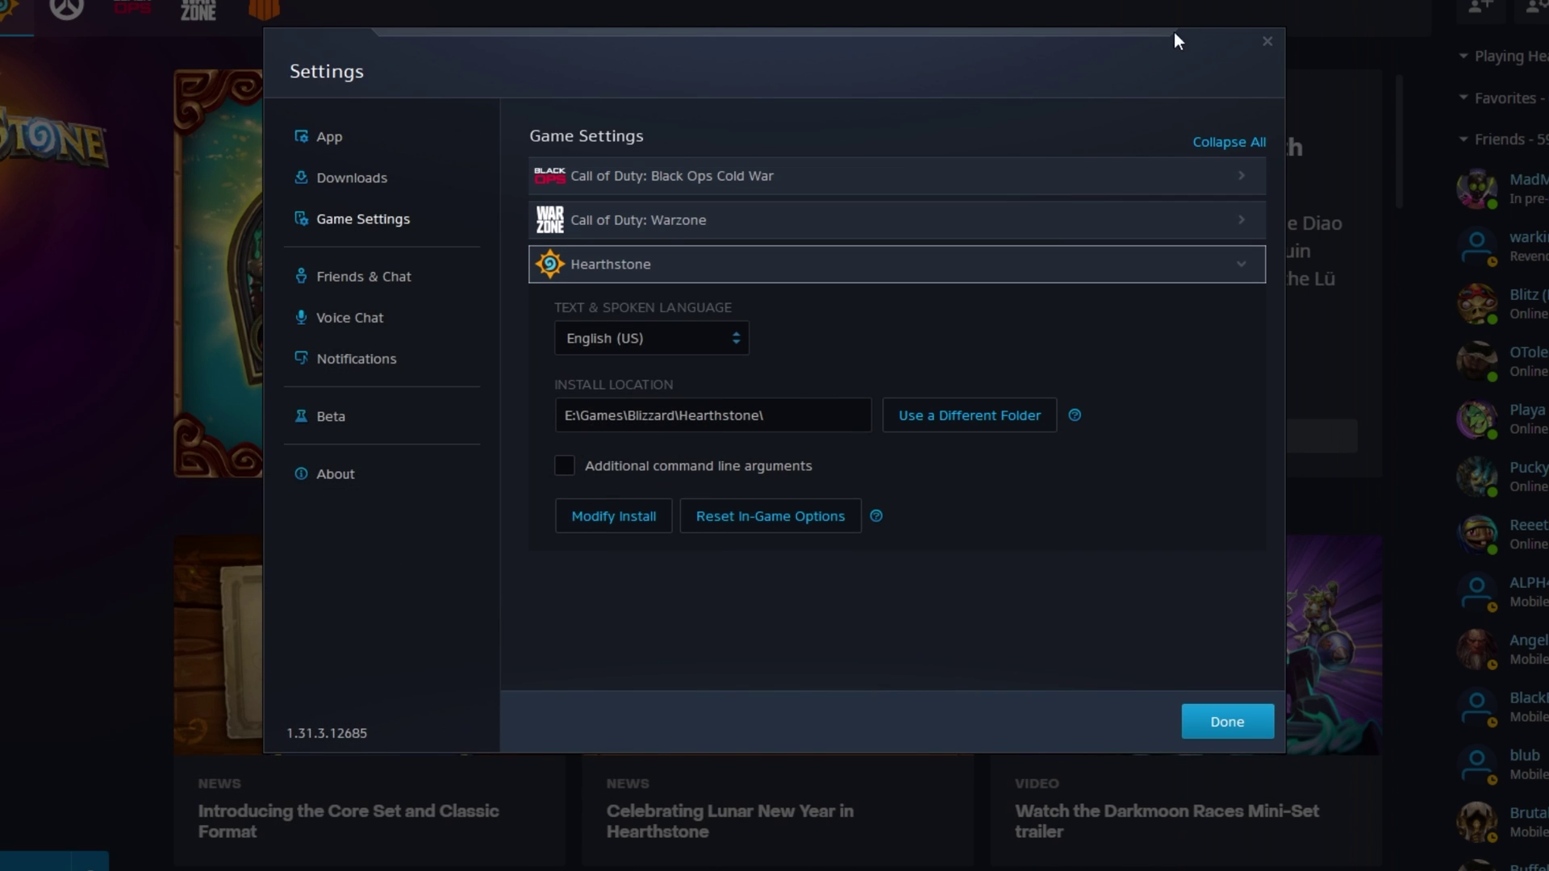
click(931, 403)
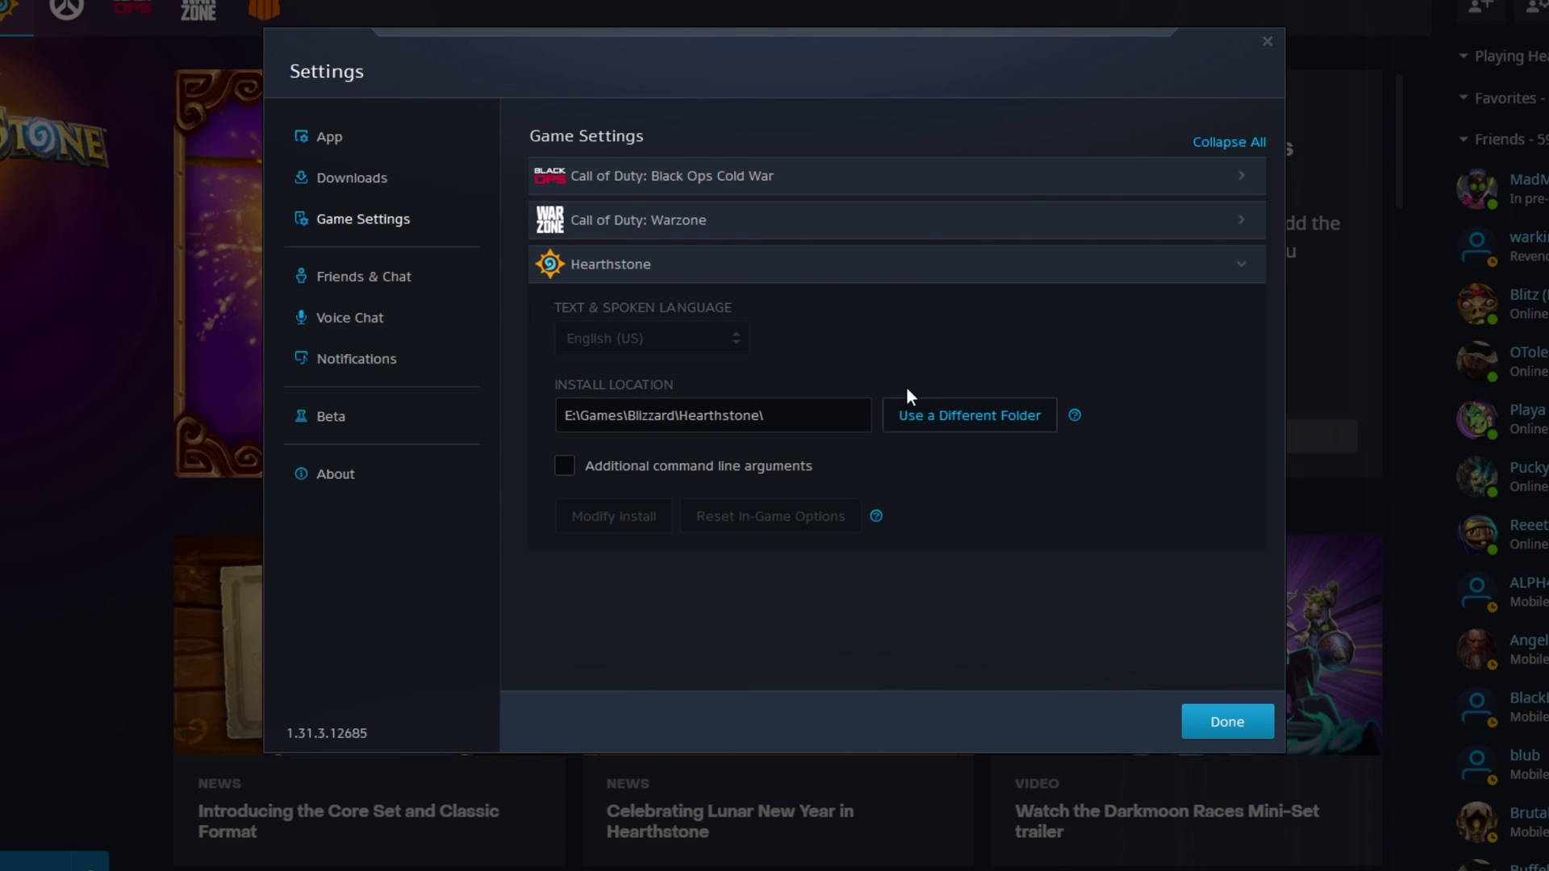
click(975, 414)
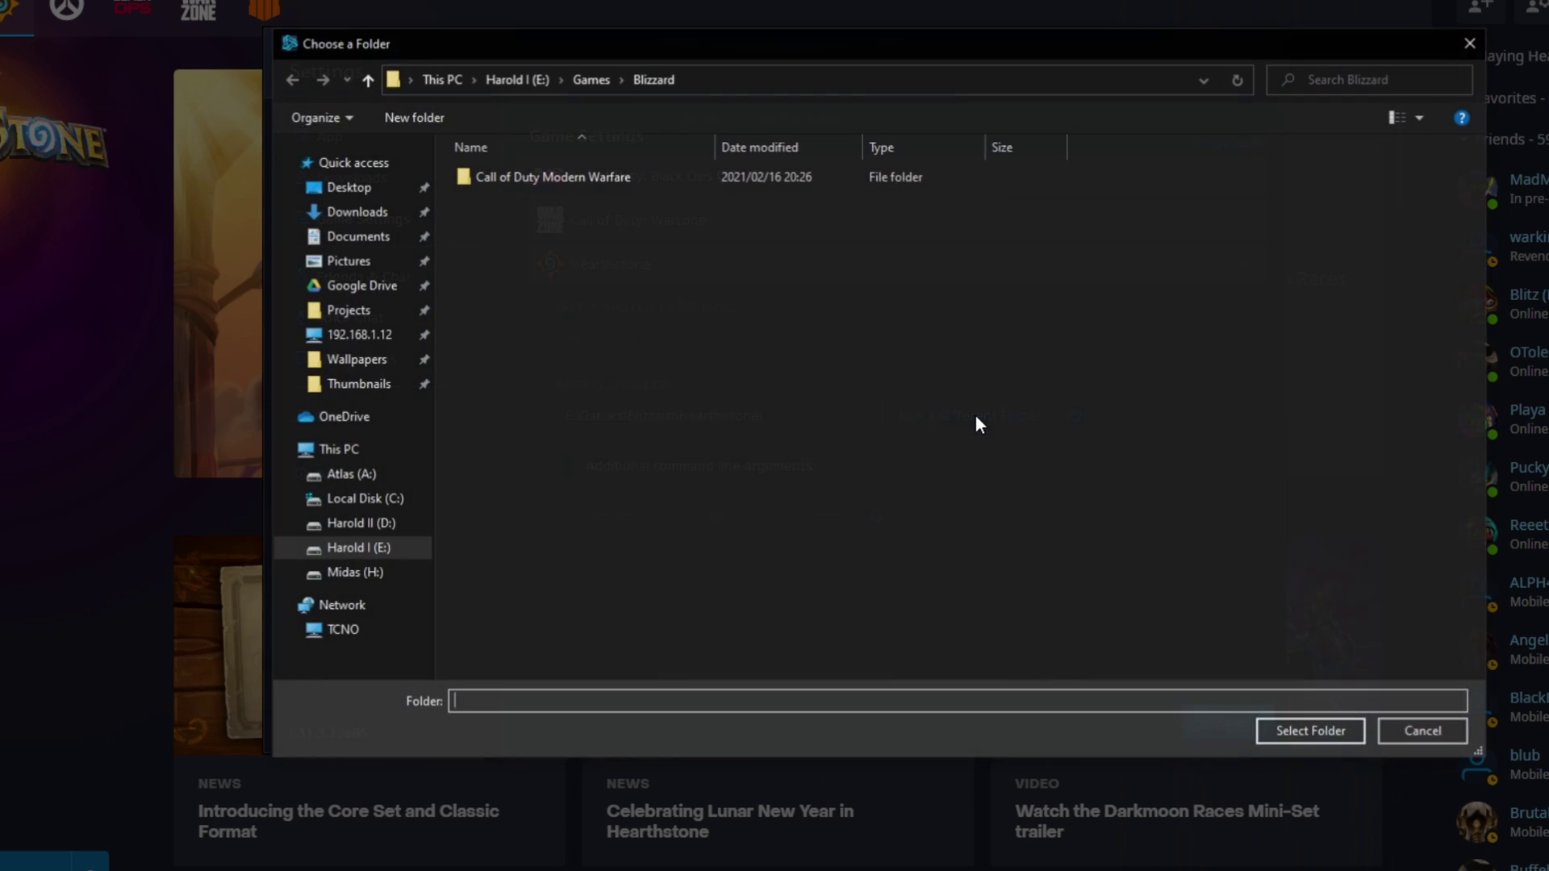
drag(932, 46, 834, 49)
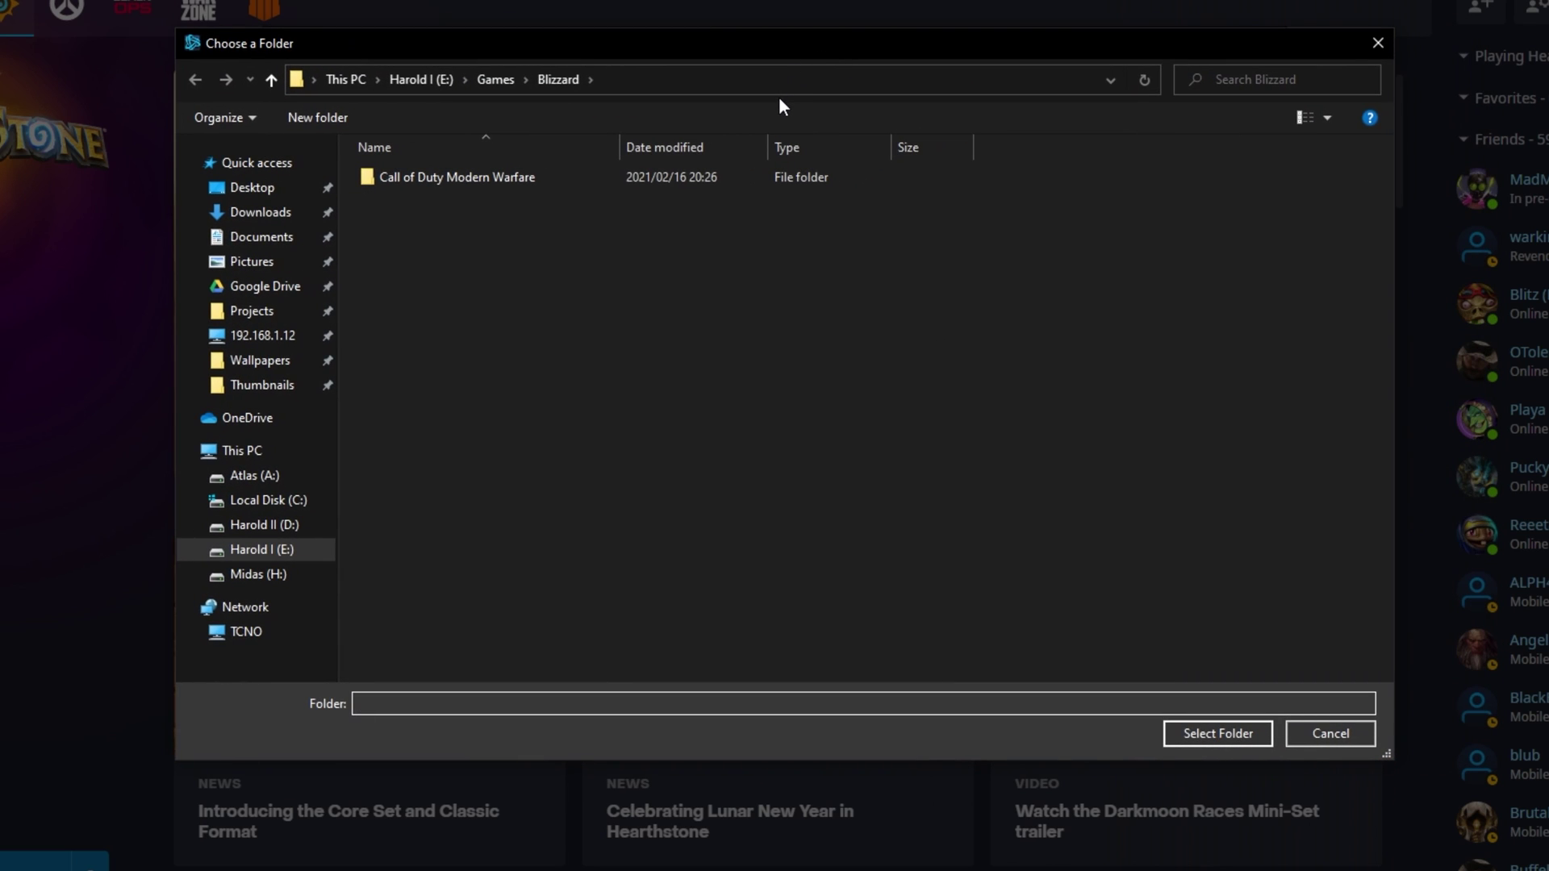
click(846, 113)
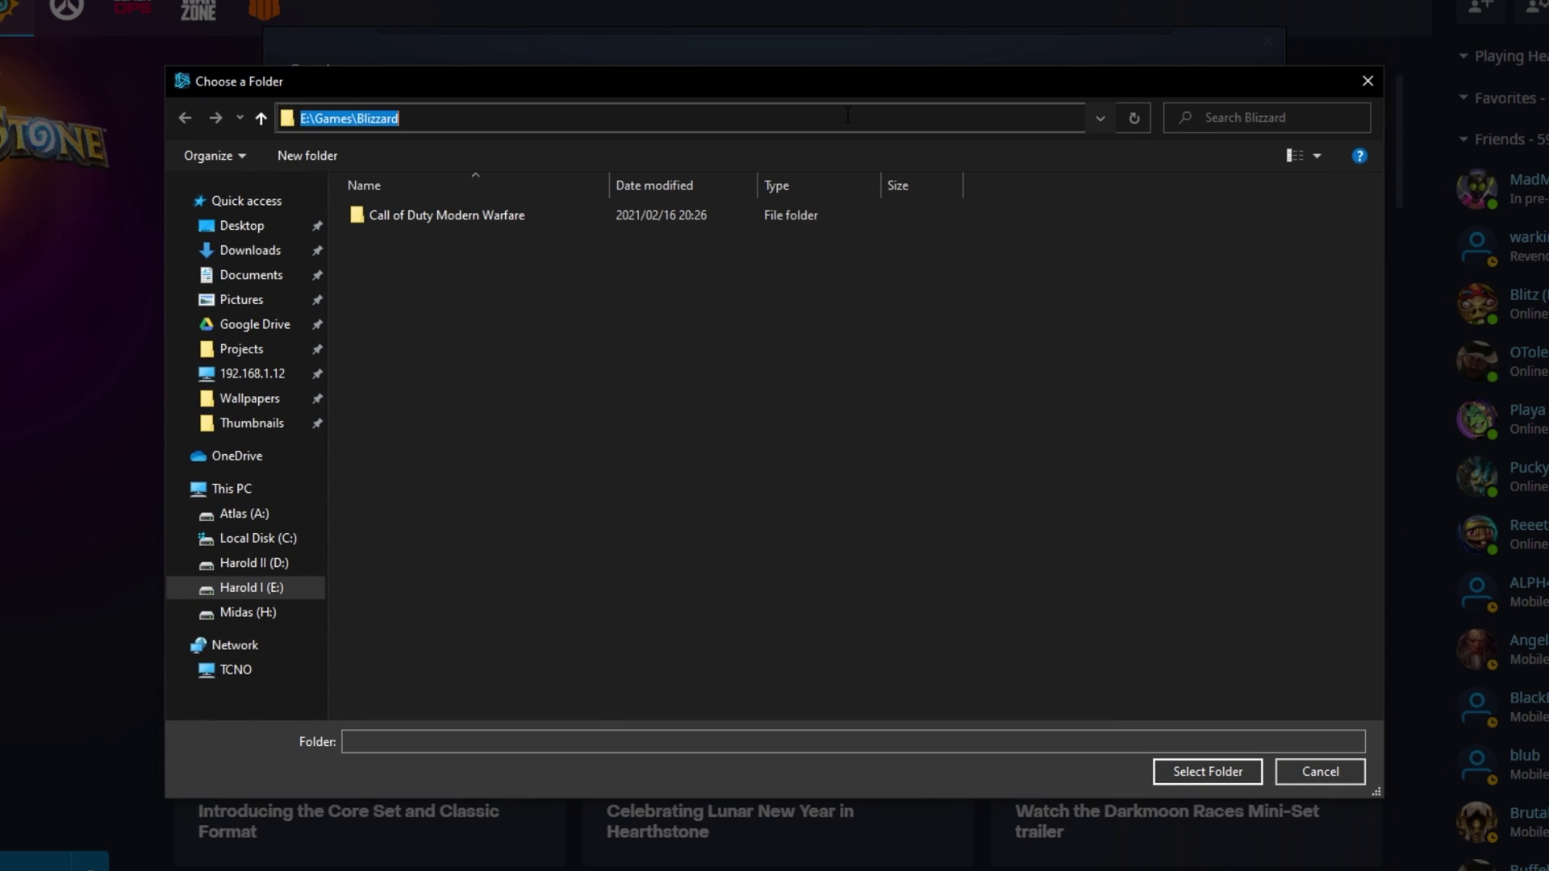
right_click(847, 115)
click(913, 202)
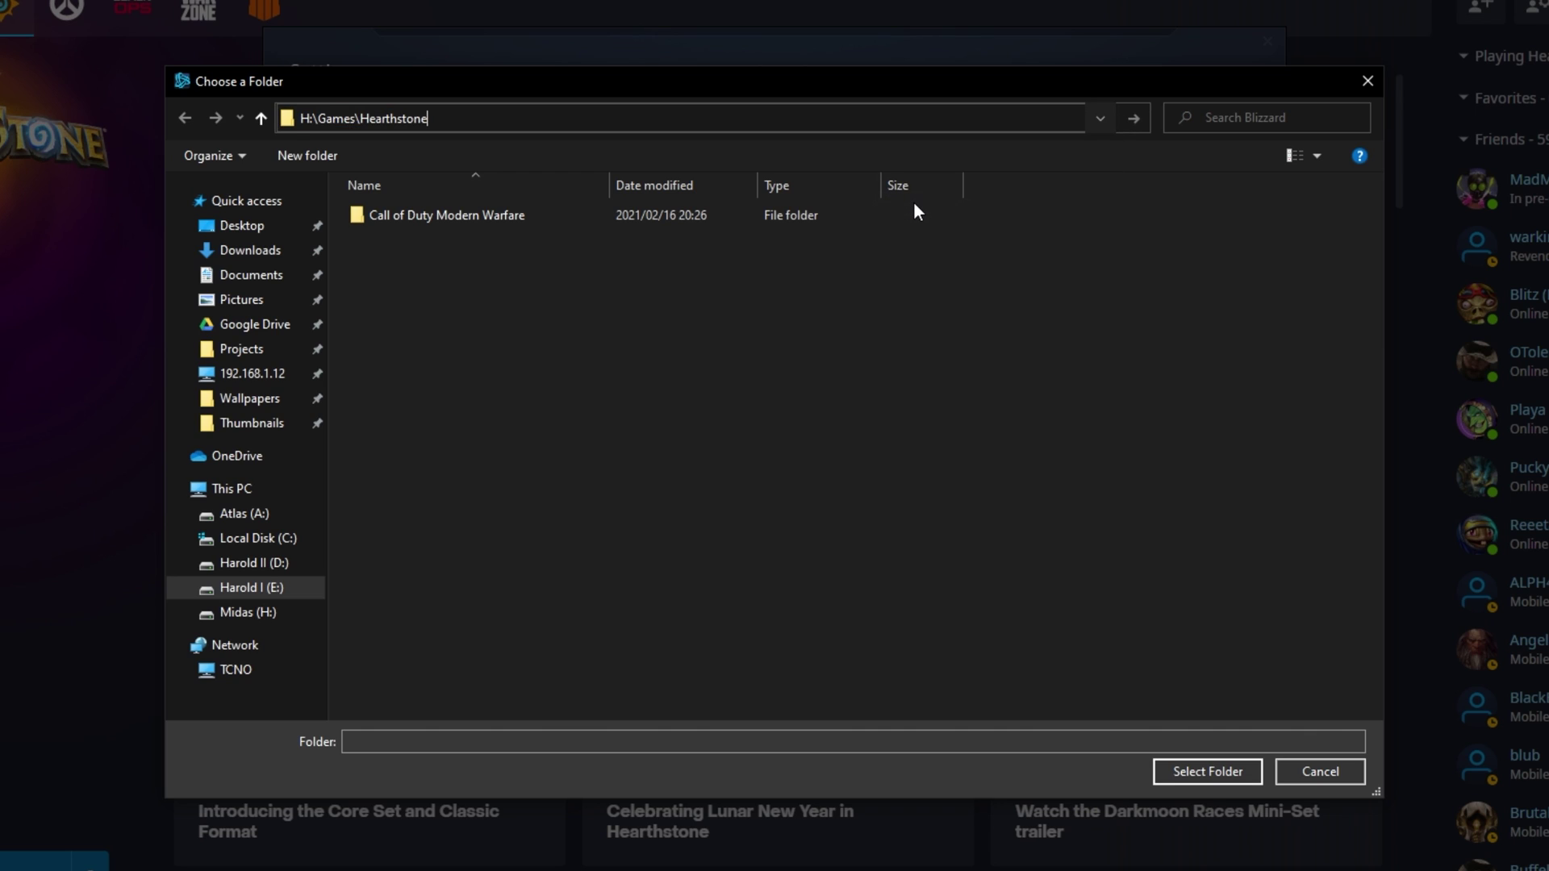
key(Return)
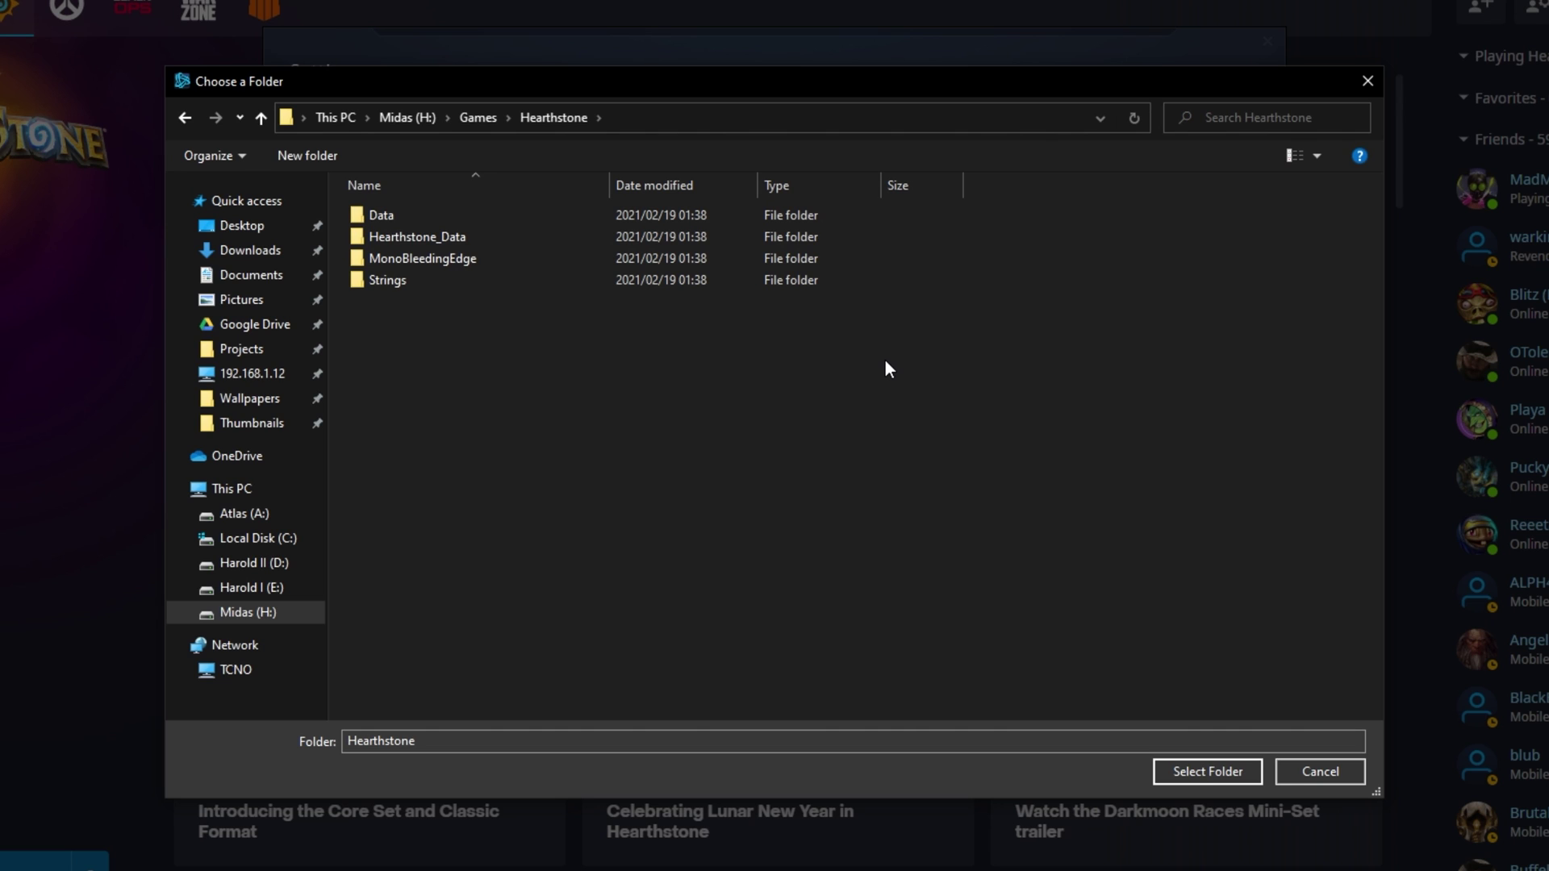
- Select H:\Games\Hearthstone as the install folder, verify it in Game Settings, then launch Hearthstone
click(1209, 771)
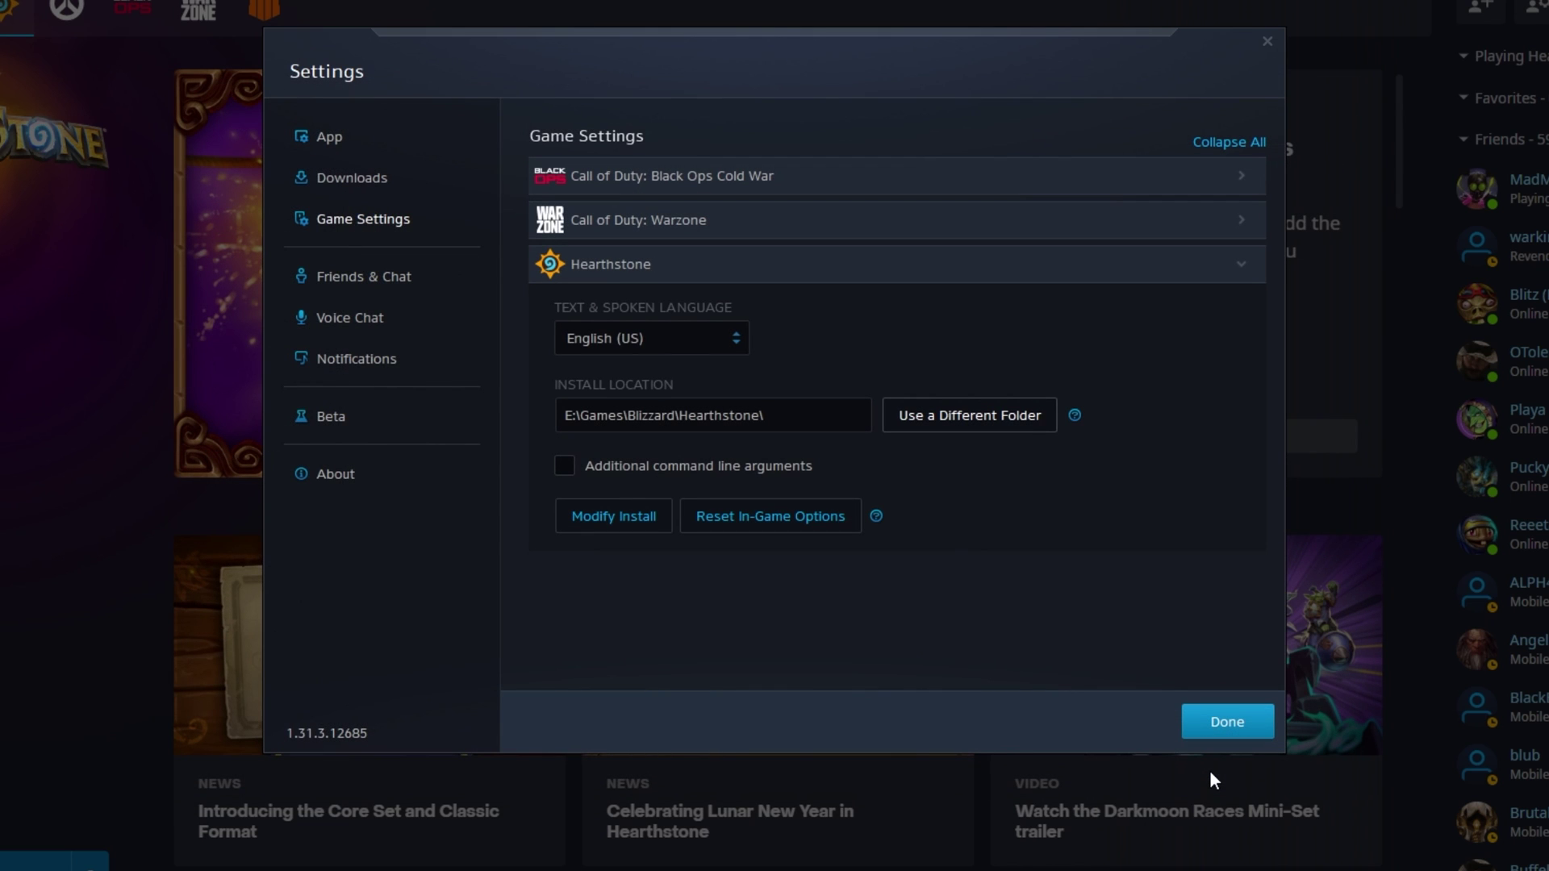
click(1229, 724)
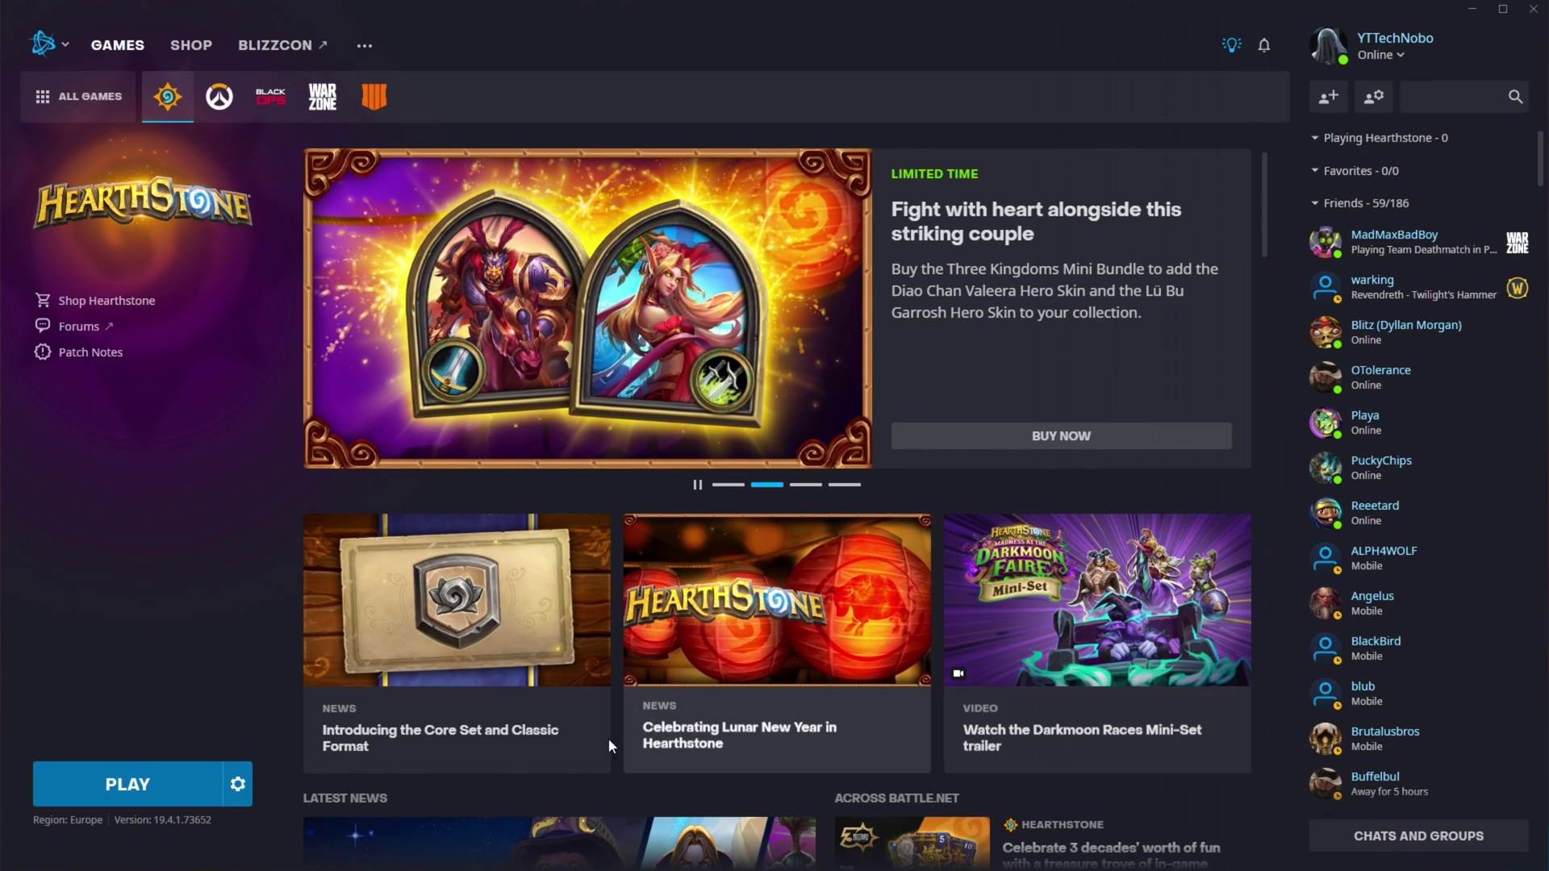
click(237, 784)
click(309, 557)
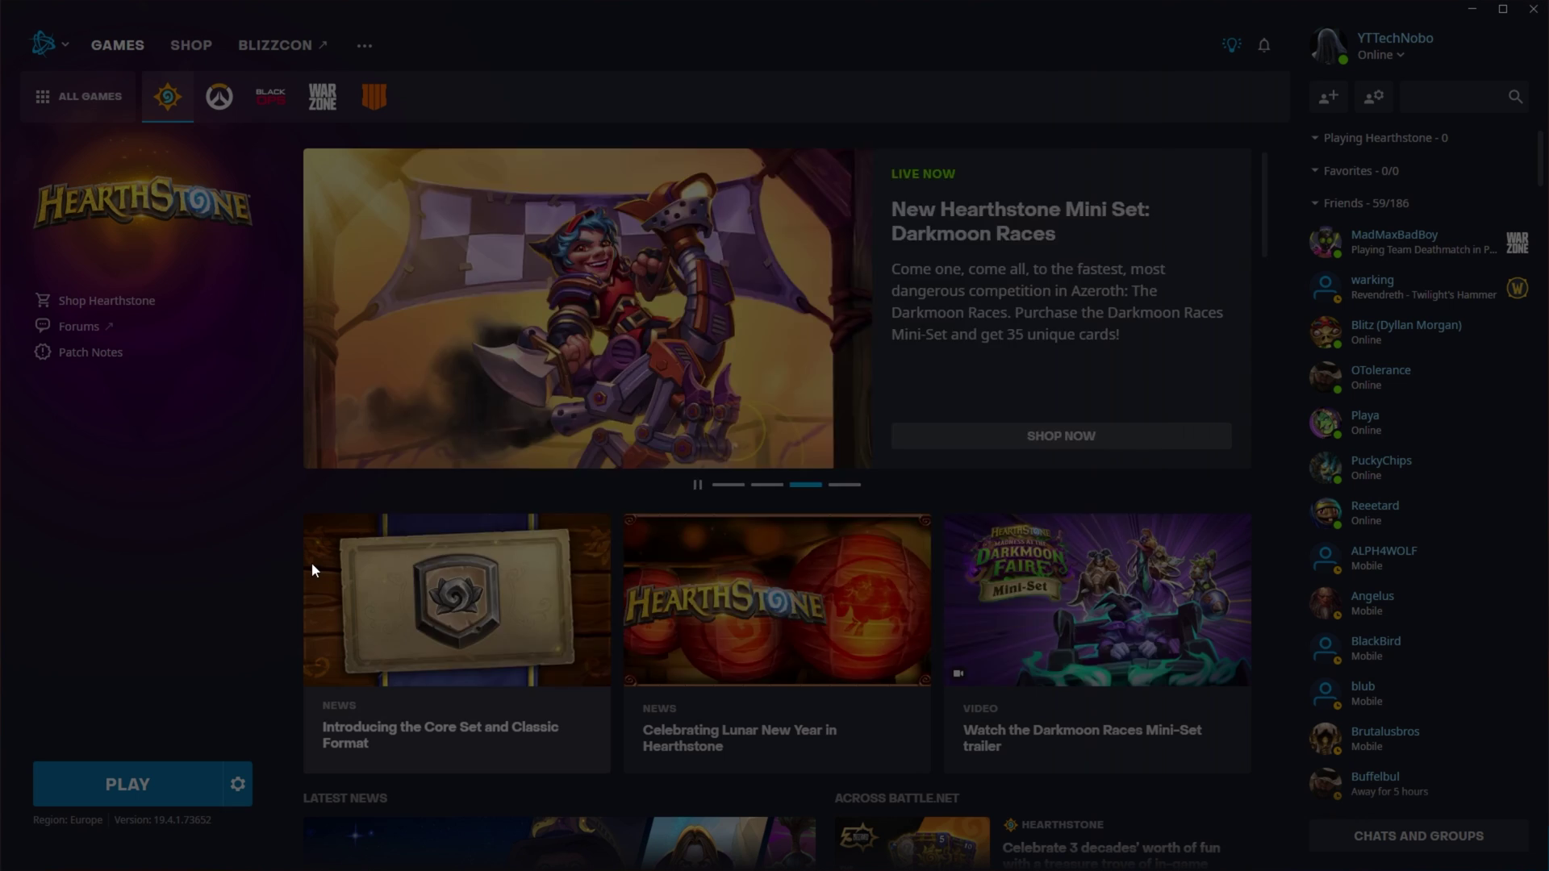
click(786, 505)
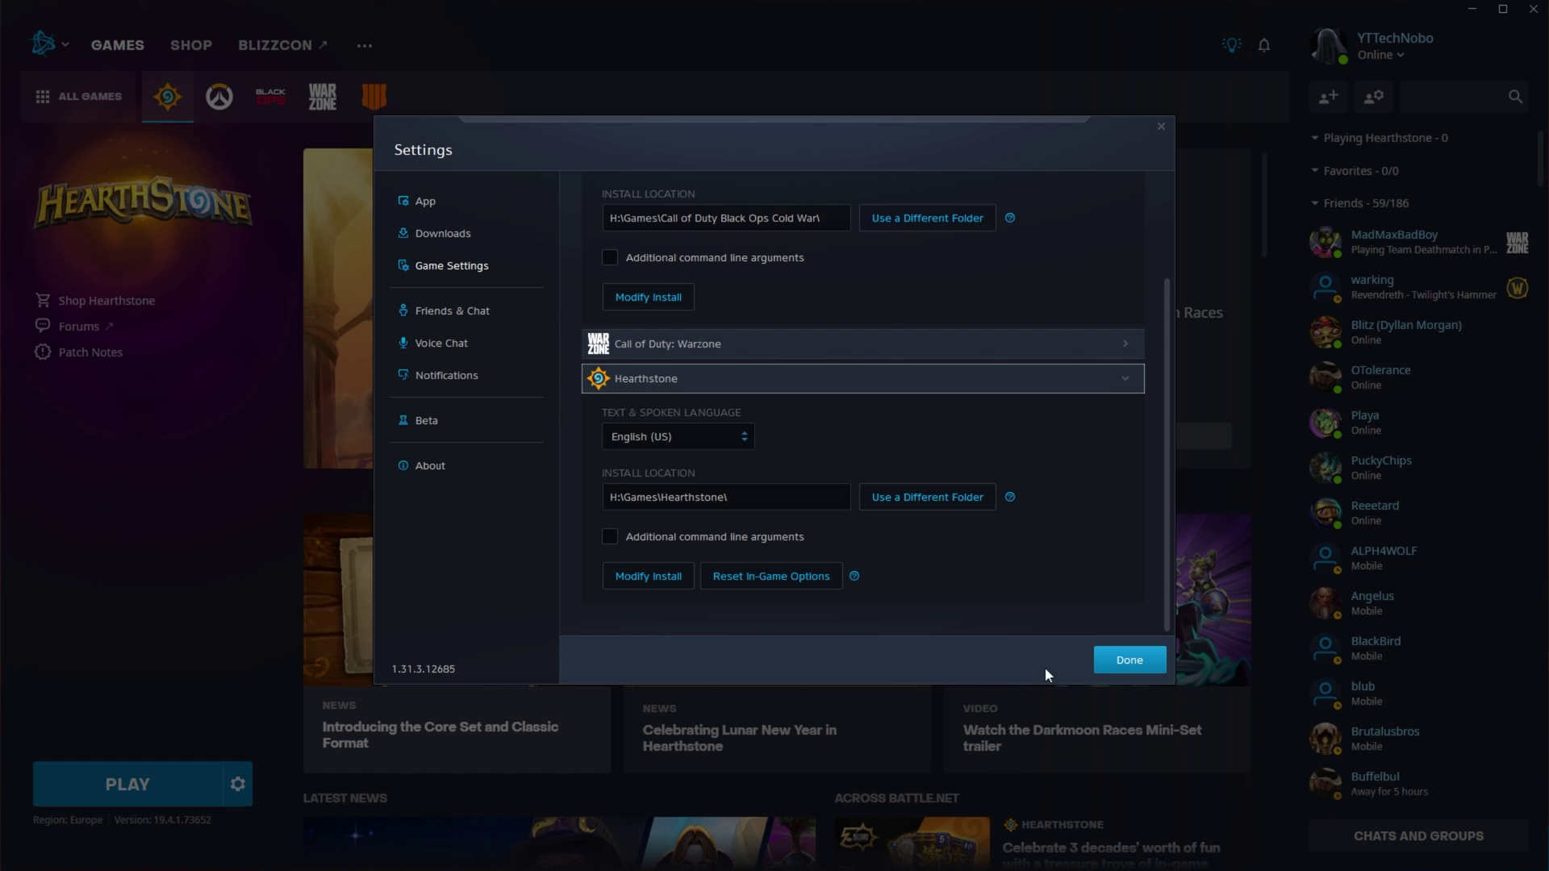
click(1145, 660)
click(105, 786)
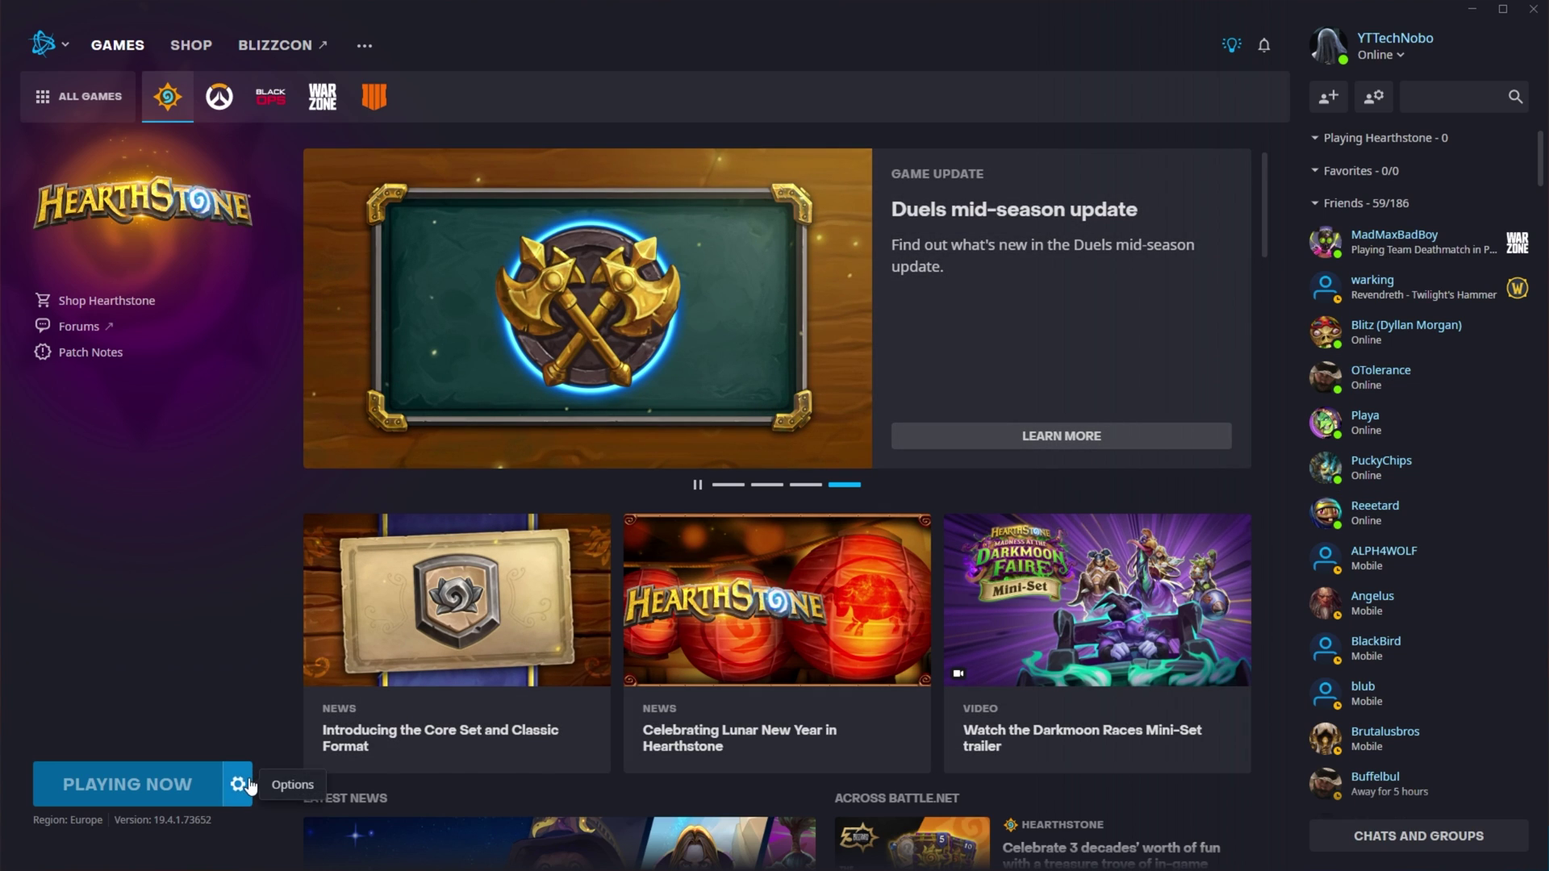
- Open Hearthstone's options menu beside PLAY, then dismiss it without choosing anything
click(247, 785)
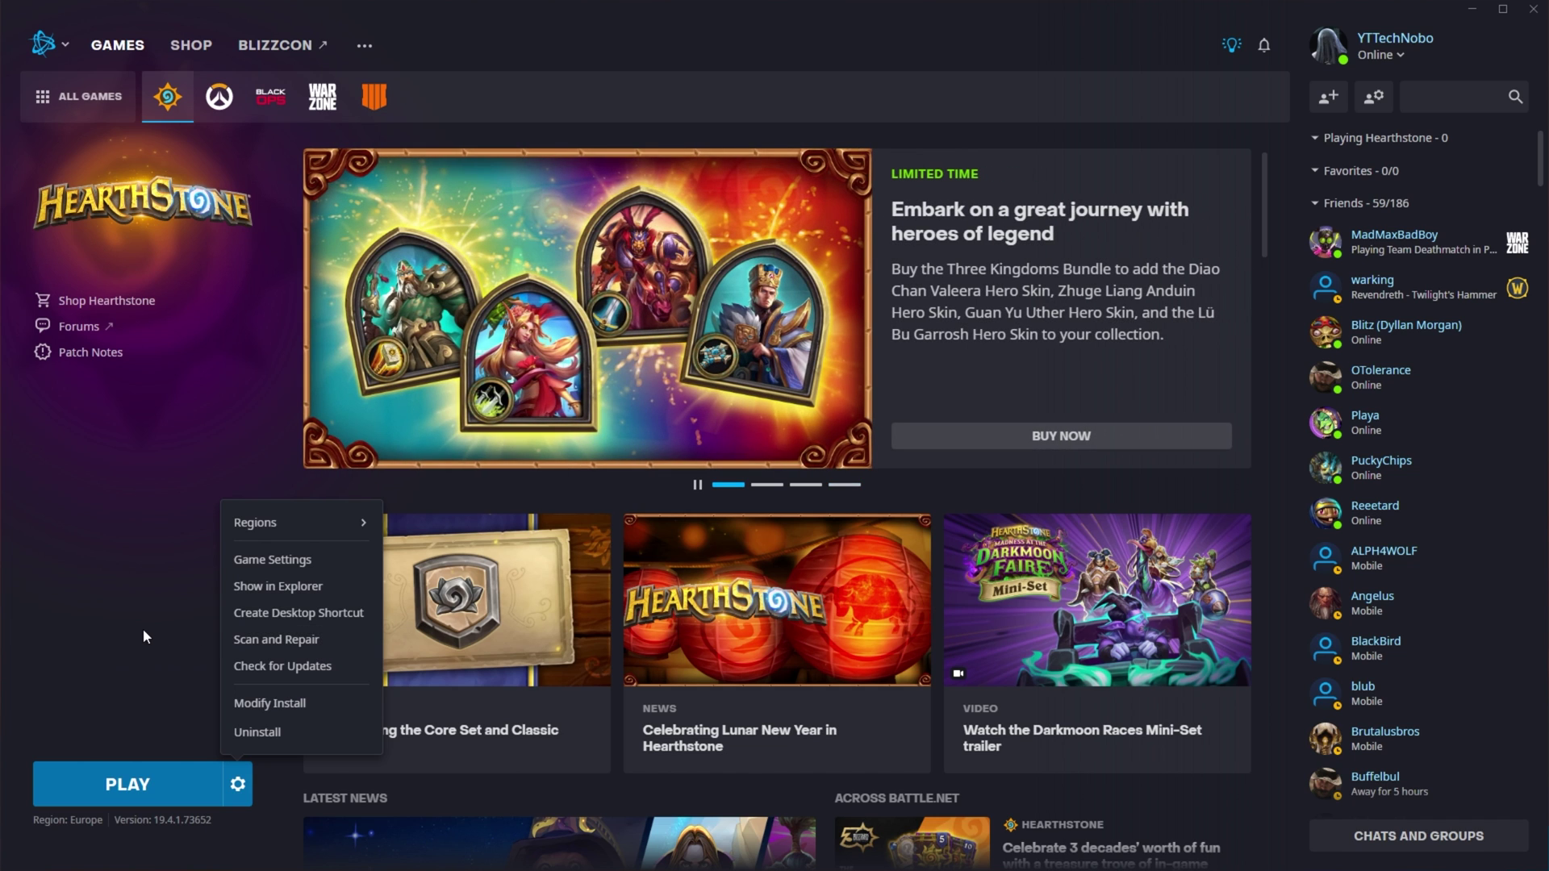
click(145, 637)
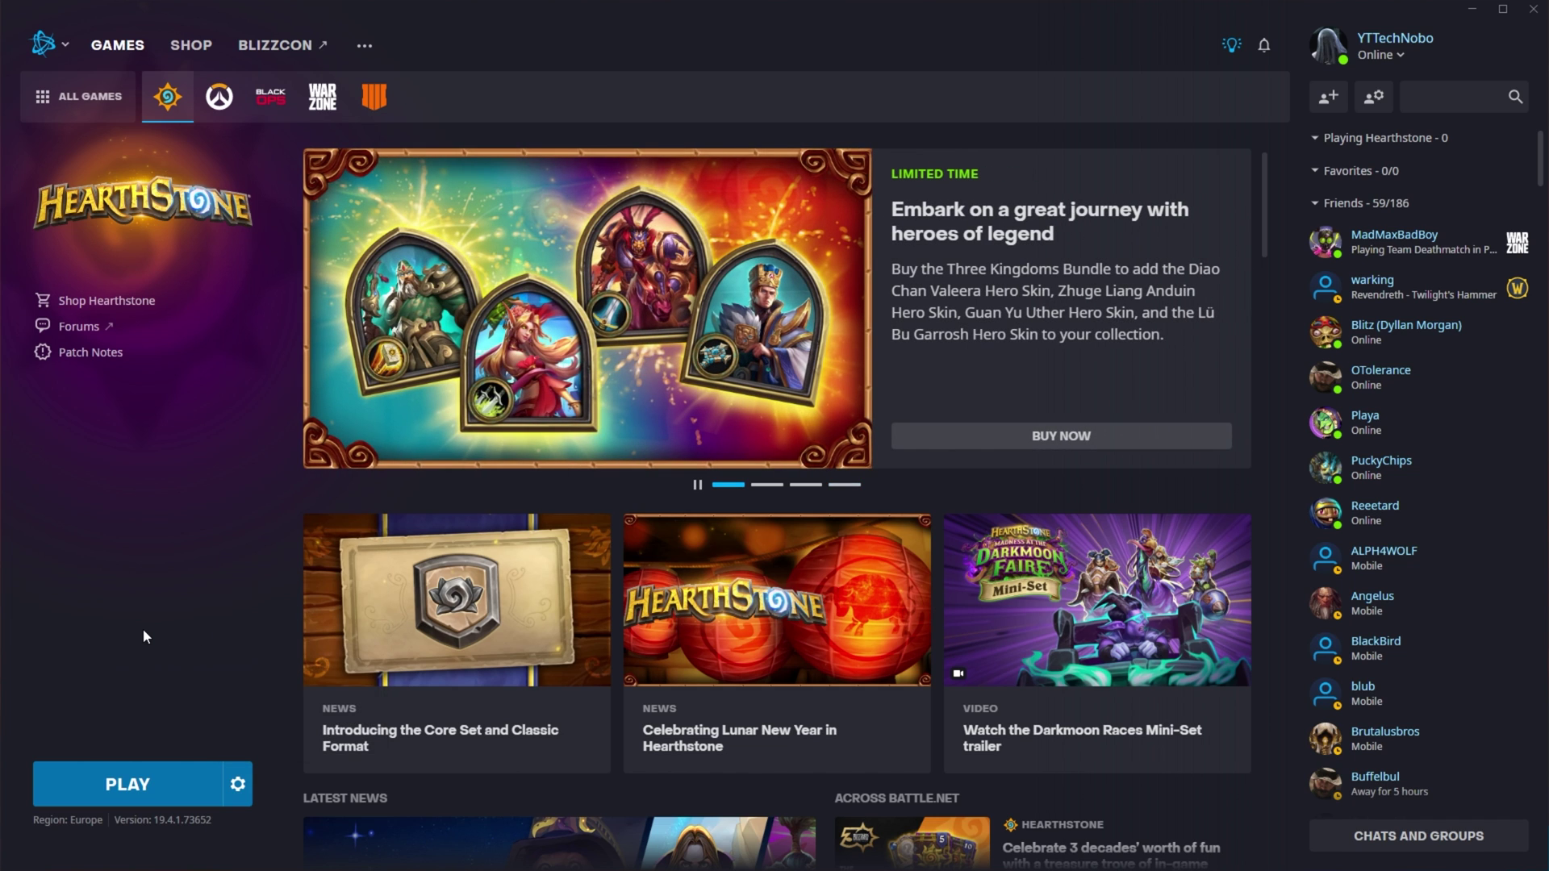